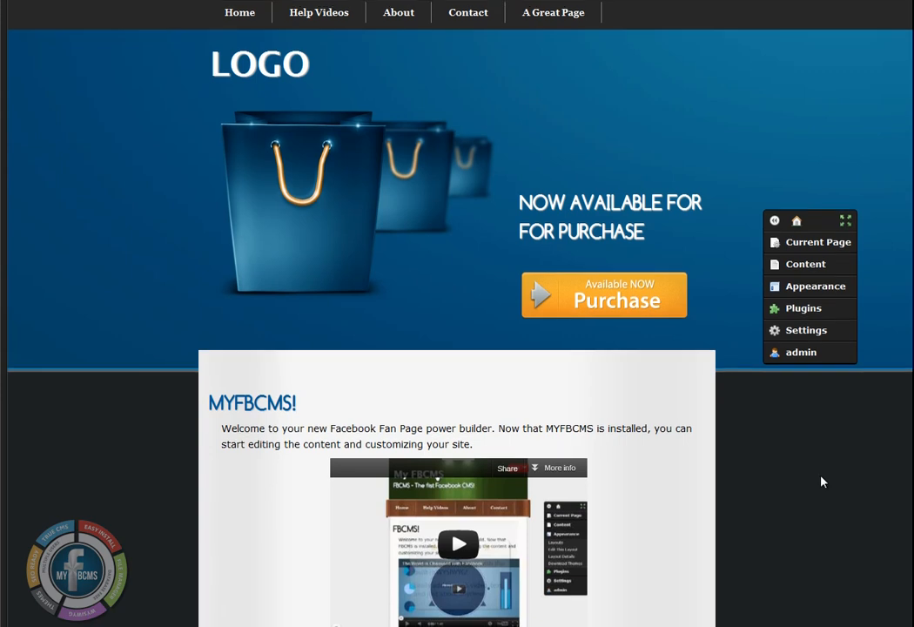
Open the site's layouts administration page
left_click(818, 290)
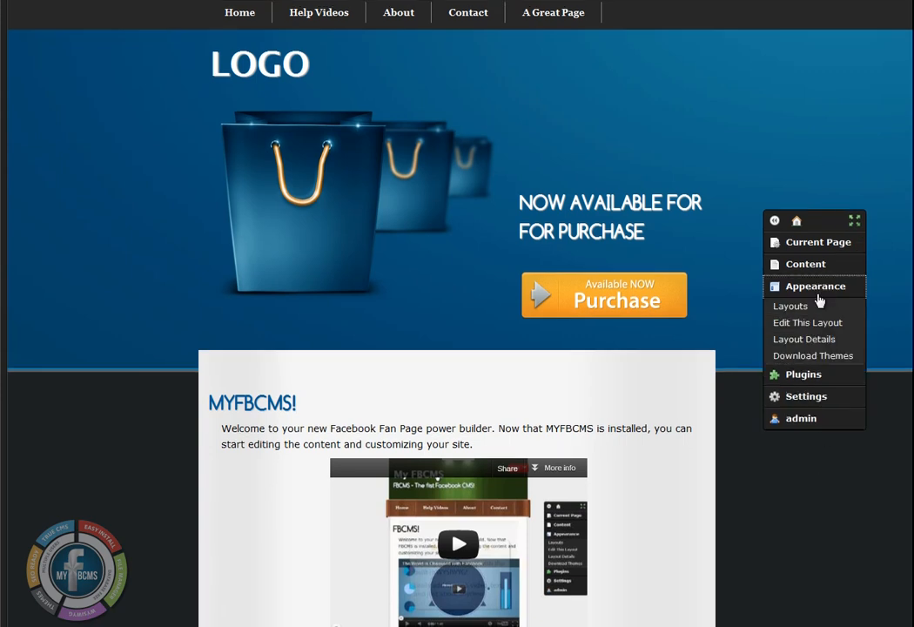
left_click(805, 312)
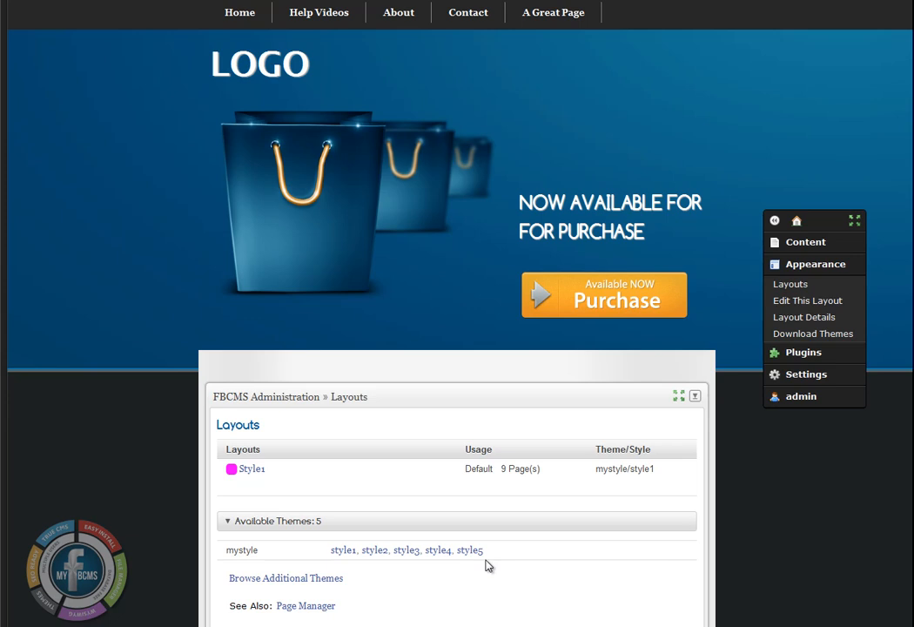
mouse_move(626, 488)
Create new layouts from the mystyle themes style2 and style3, making each one the default in turn
left_click(376, 550)
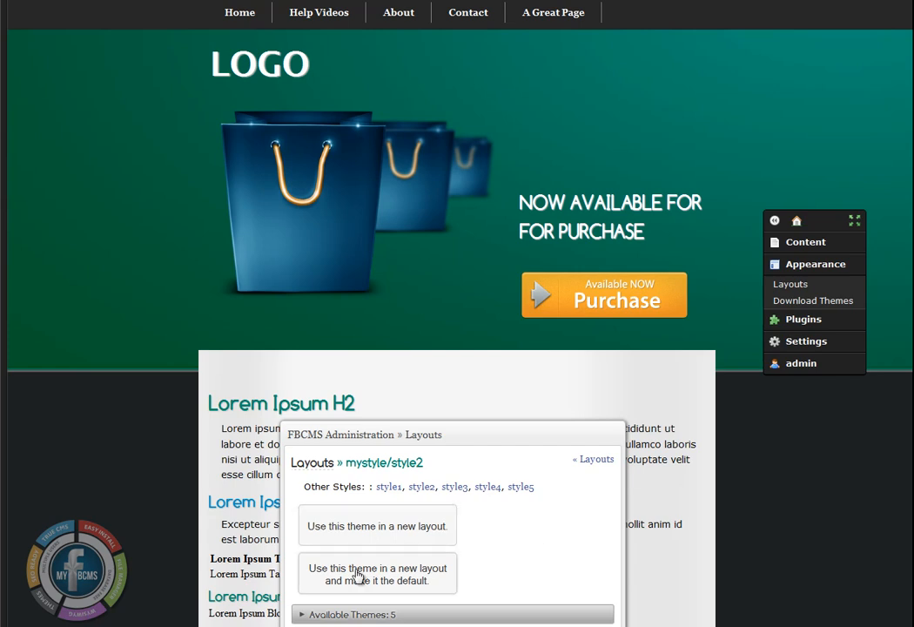
left_click(422, 578)
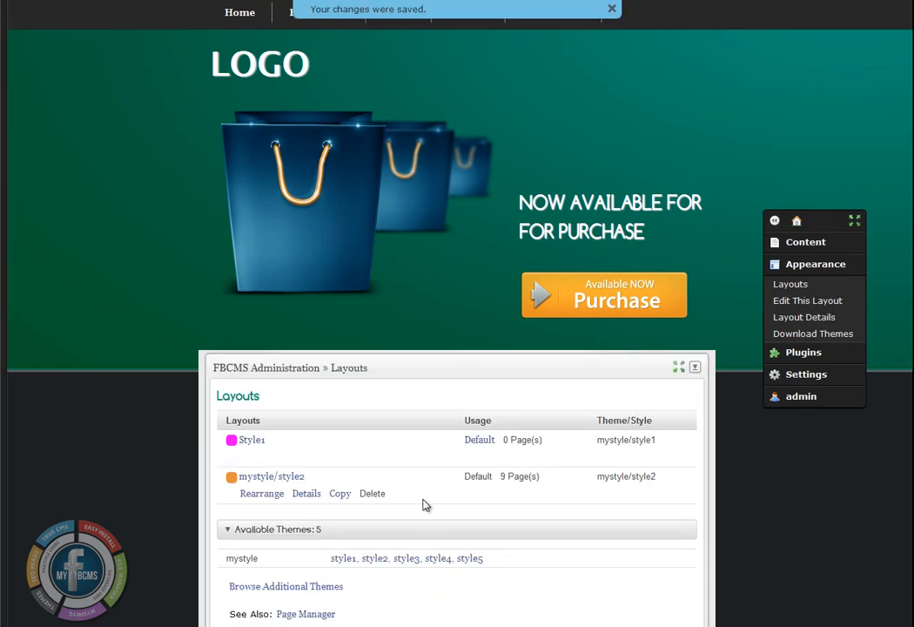
left_click(406, 560)
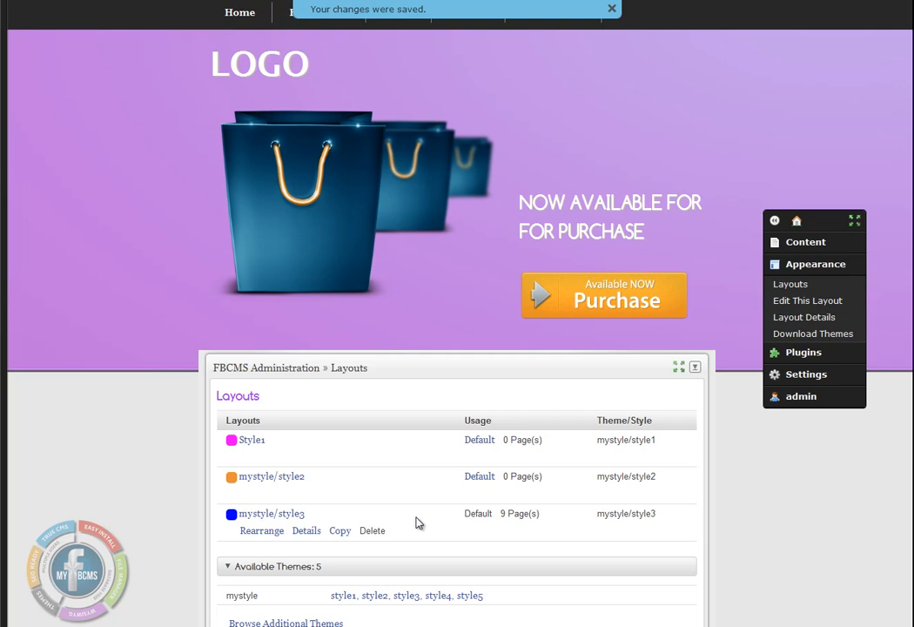
Create new layouts from the mystyle themes style4 and style5, making each one the default in turn
scroll(417, 522, "down", 1)
left_click(442, 519)
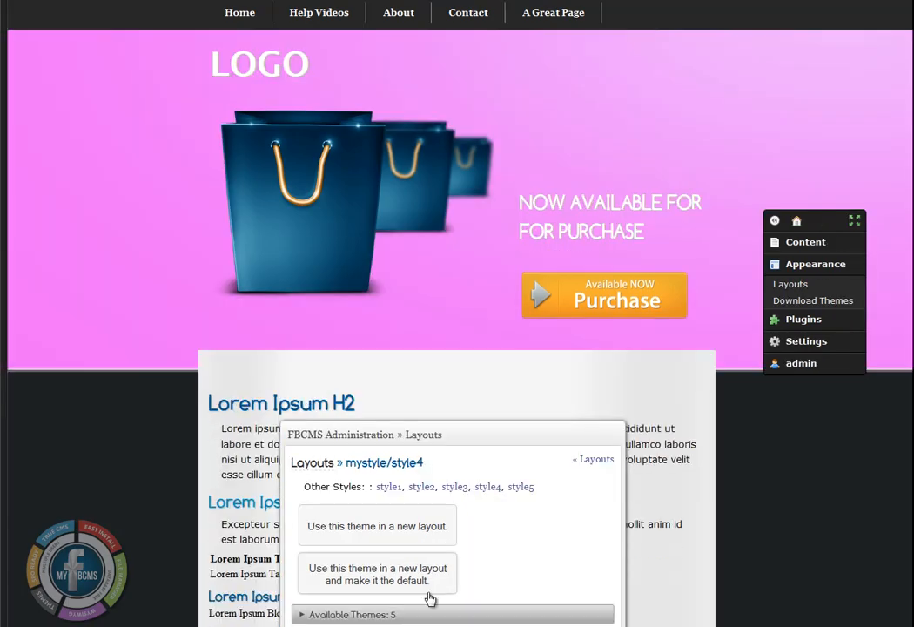
left_click(430, 598)
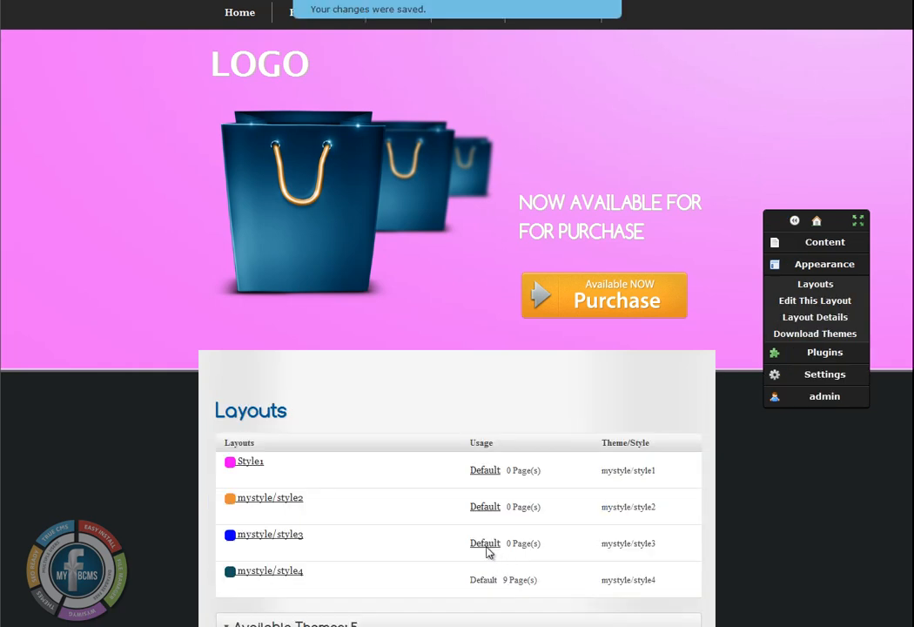
scroll(428, 535, "down", 1)
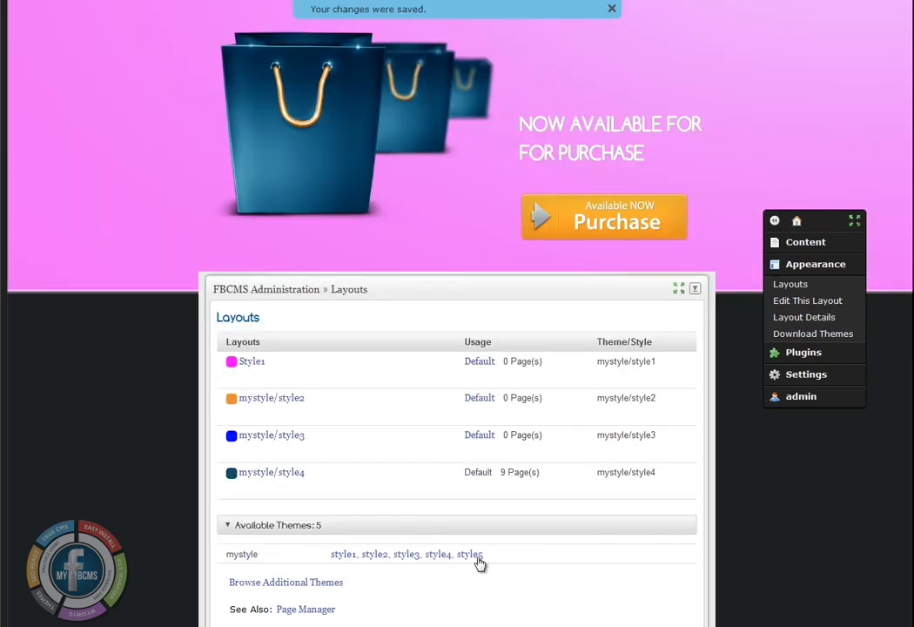
left_click(480, 563)
left_click(428, 549)
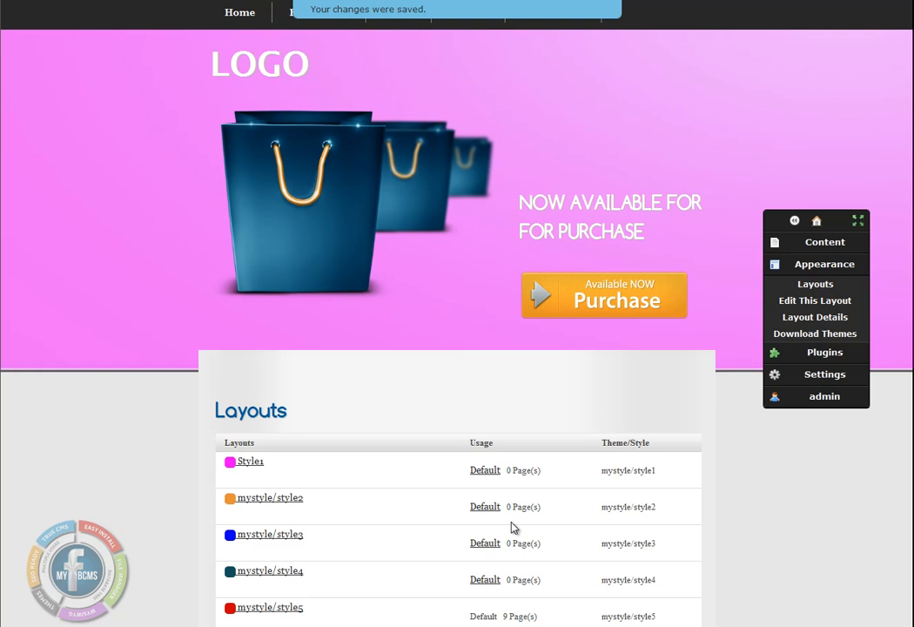
Set the Style1 layout as the site's default layout
scroll(393, 490, "down", 1)
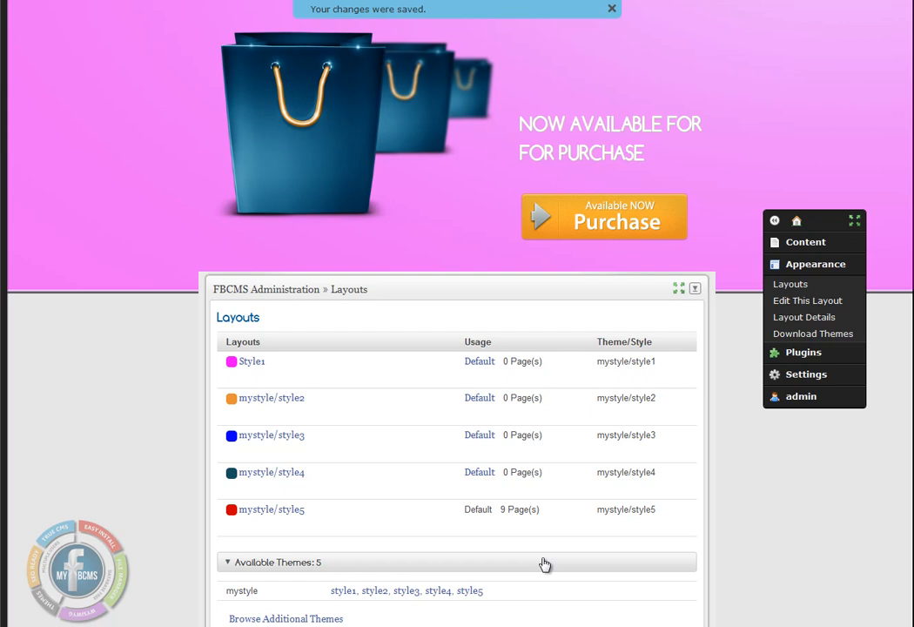
mouse_move(372, 485)
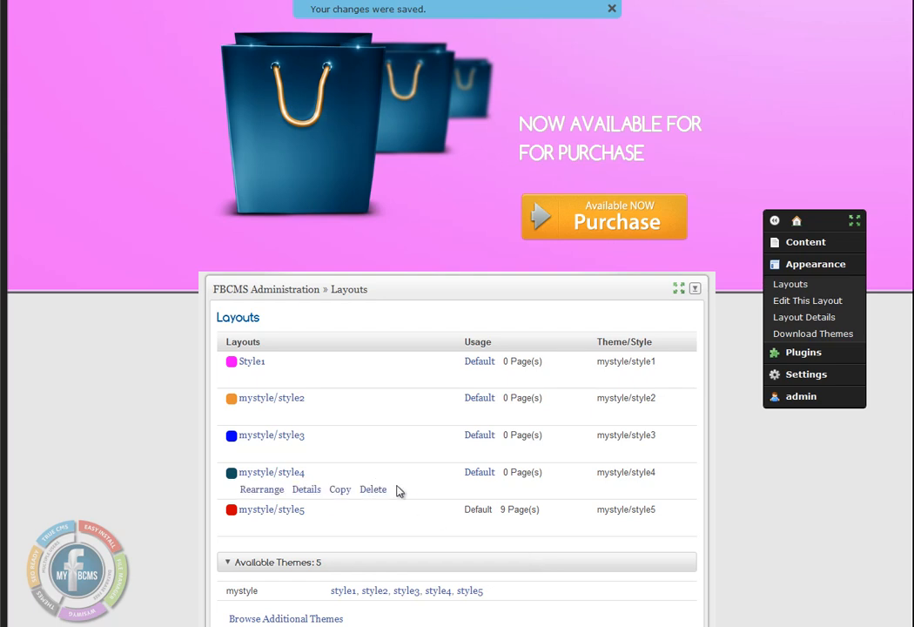
scroll(413, 470, "up", 2)
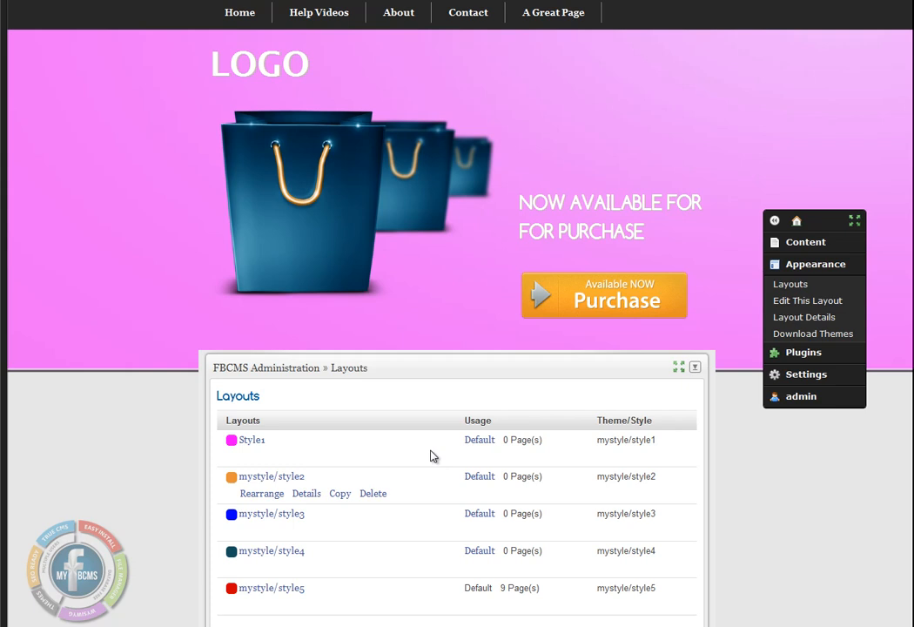
mouse_move(257, 576)
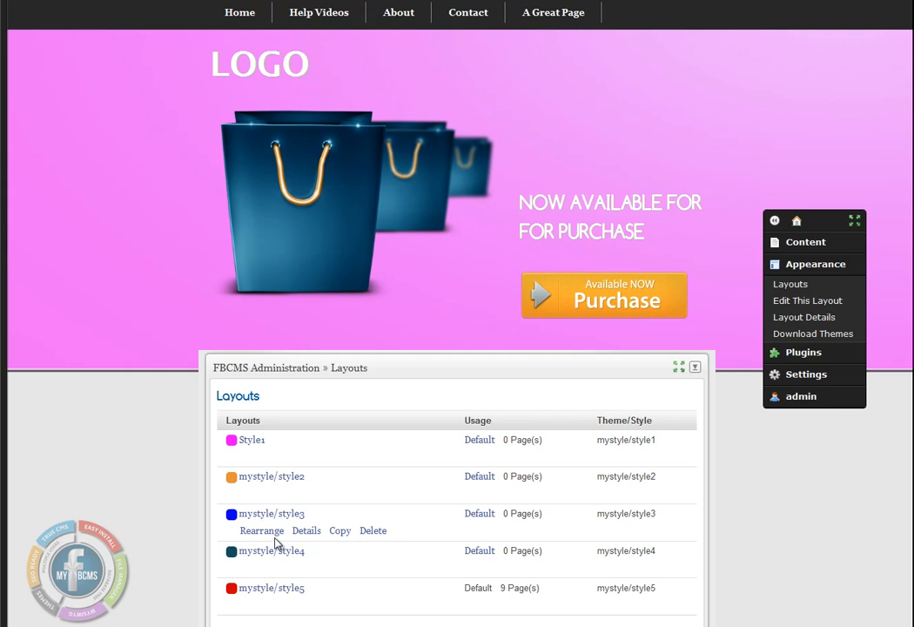
mouse_move(271, 494)
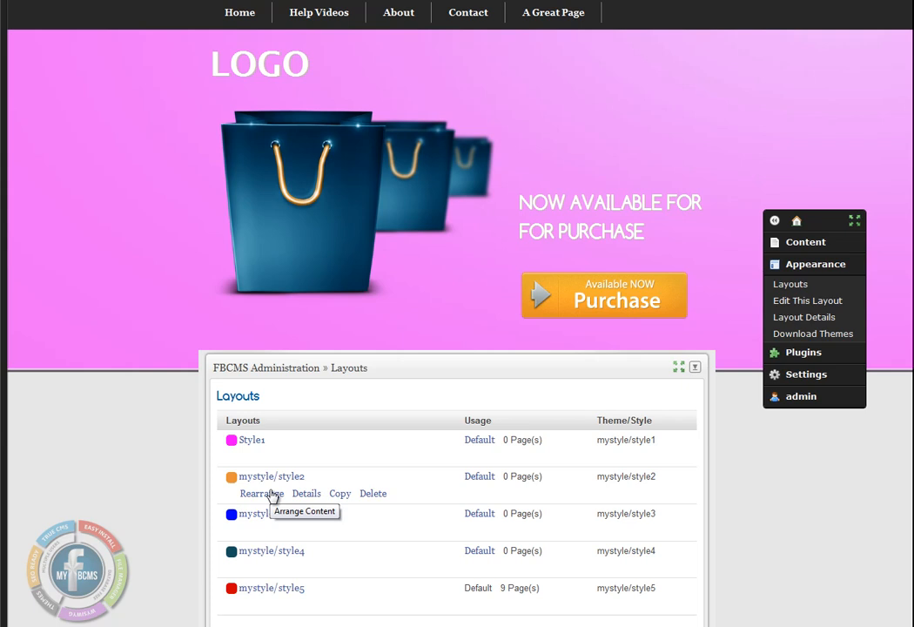
mouse_move(429, 592)
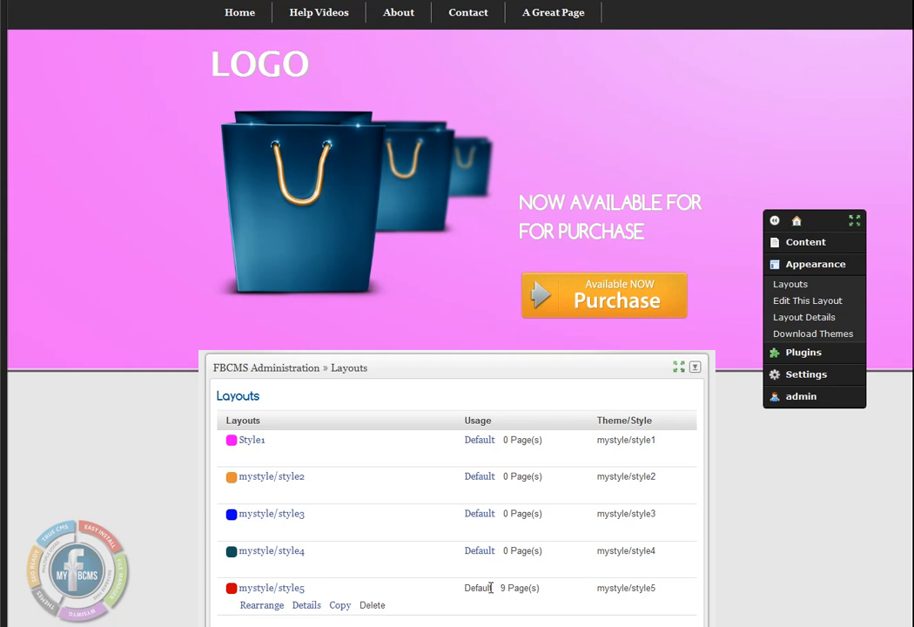
mouse_move(503, 437)
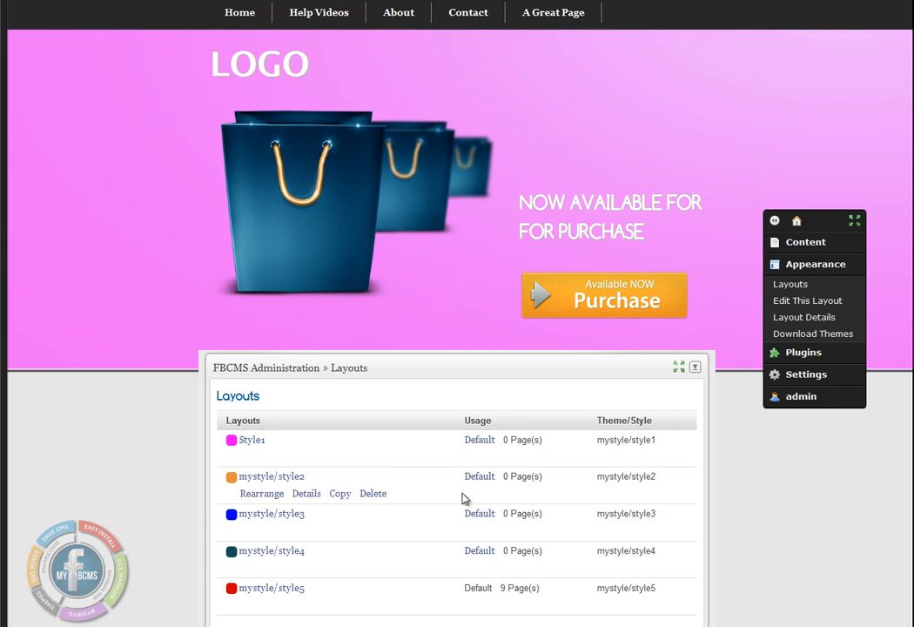
left_click(482, 441)
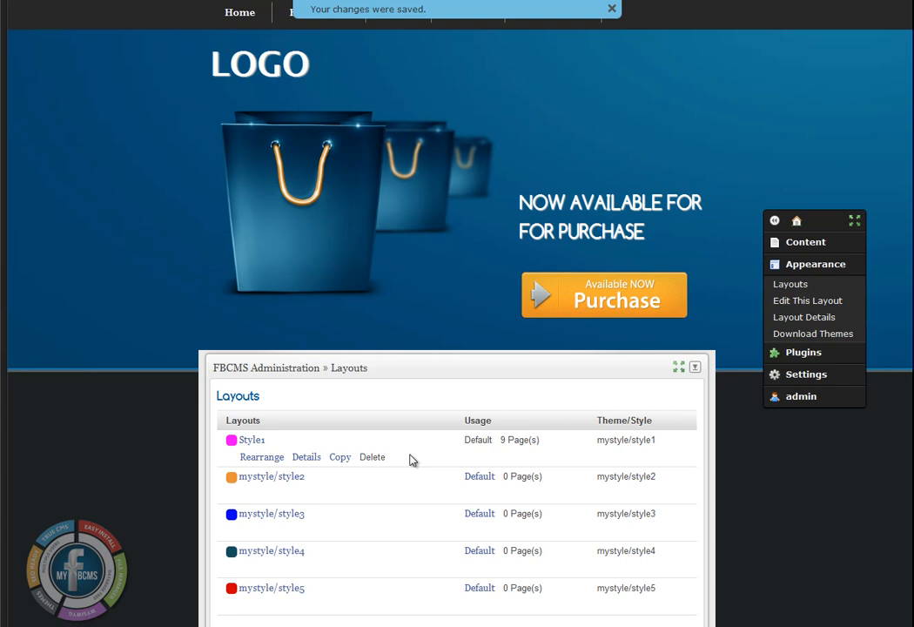
Permanently delete the layouts mystyle/style2, mystyle/style3, mystyle/style4 and mystyle/style5
scroll(409, 461, "down", 2)
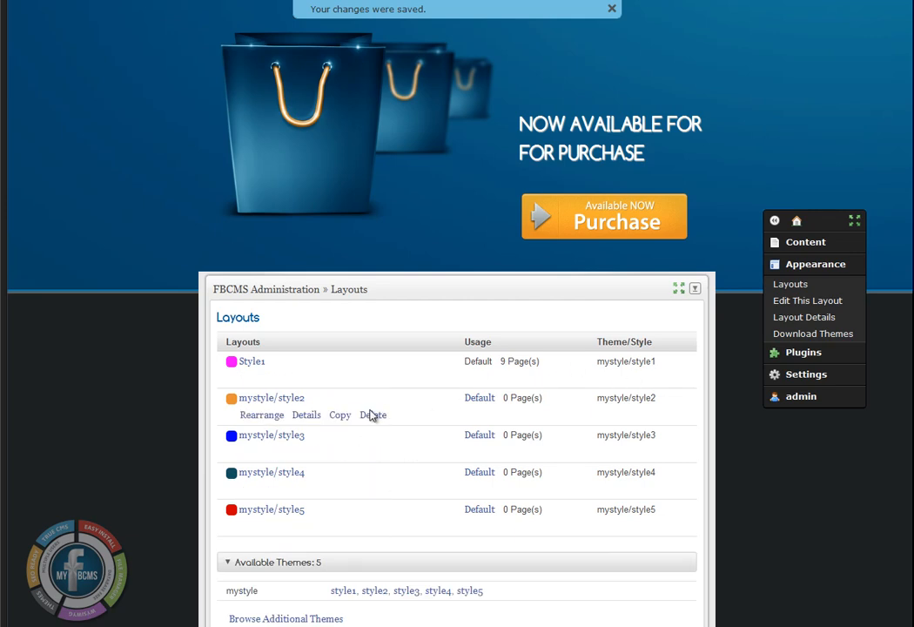
left_click(374, 415)
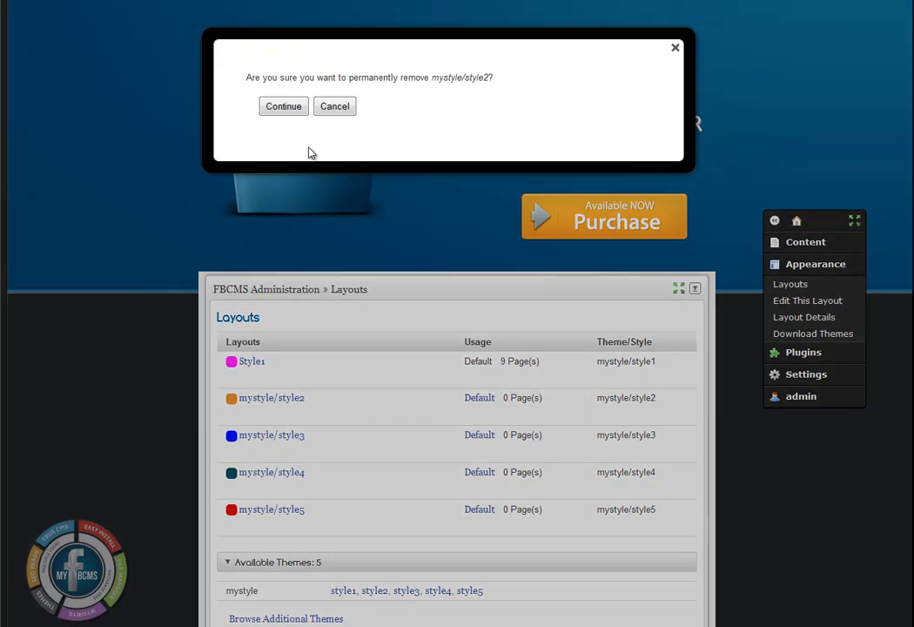
key("Return")
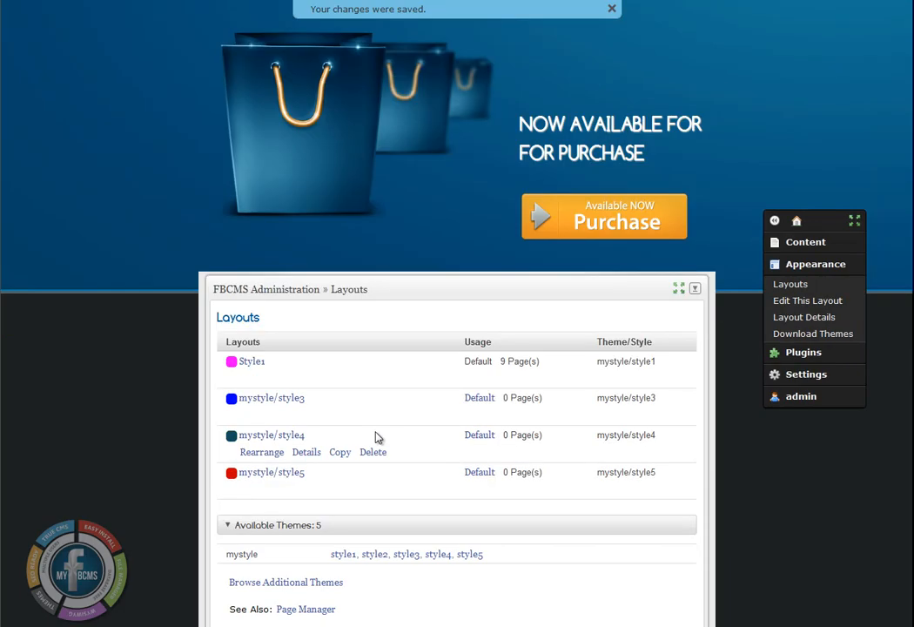
left_click(374, 415)
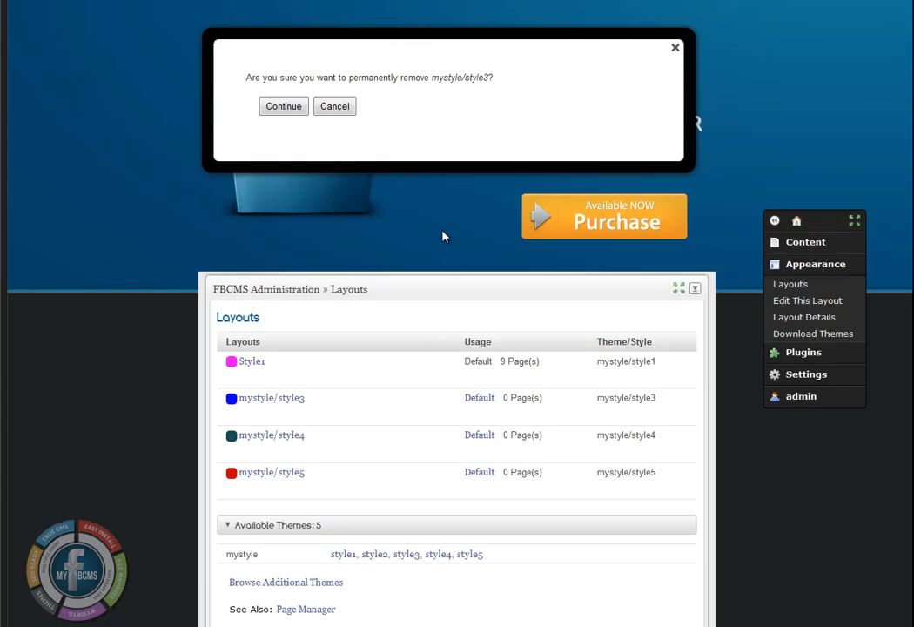
left_click(300, 116)
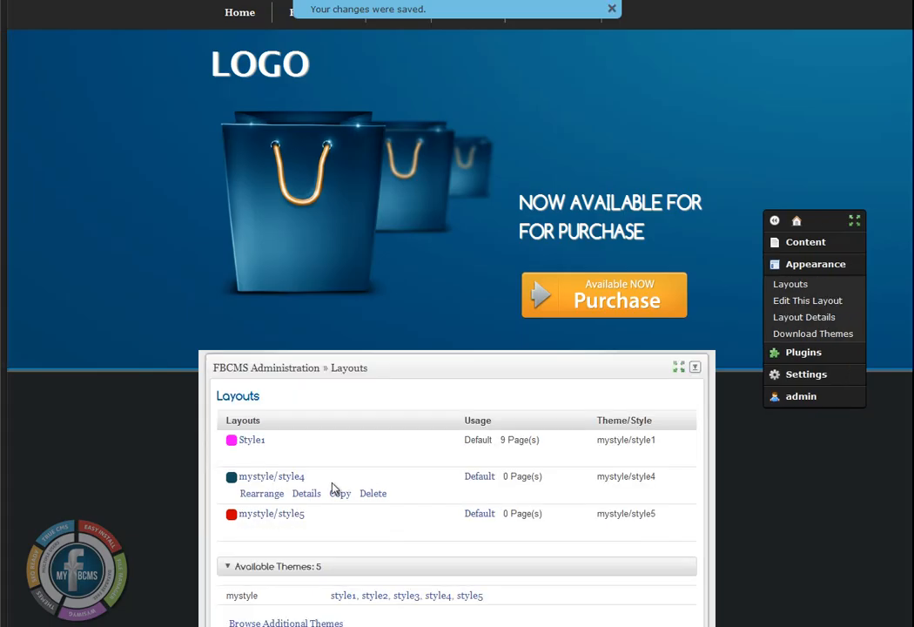
left_click(374, 494)
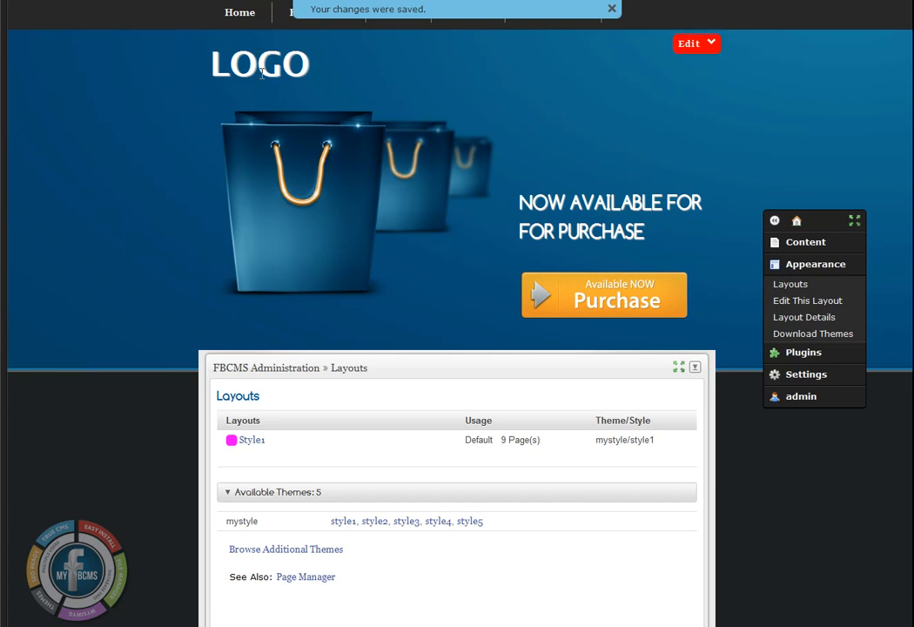
Create a new layout from the mystyle/style1 theme without making it the default
mouse_move(362, 445)
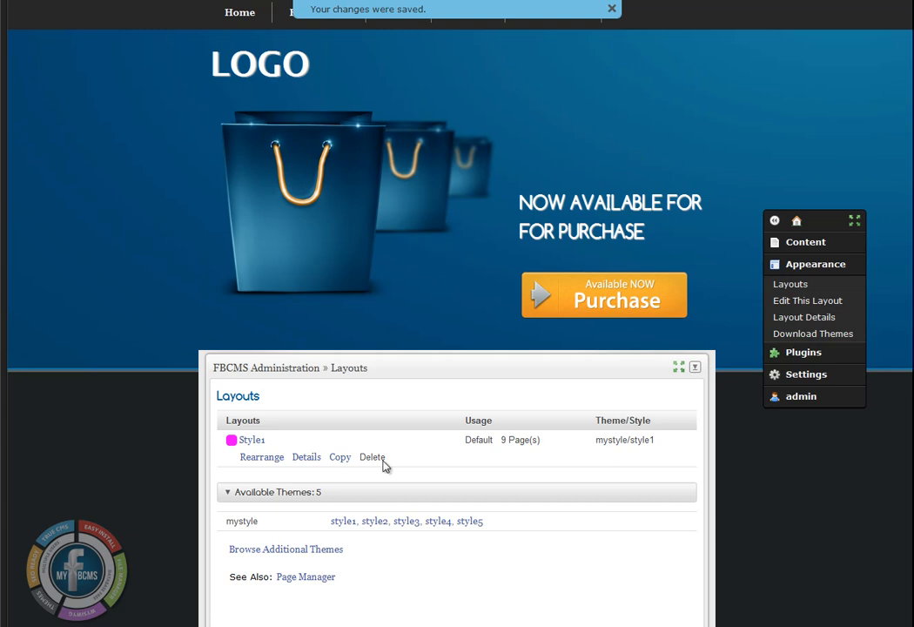
left_click(343, 525)
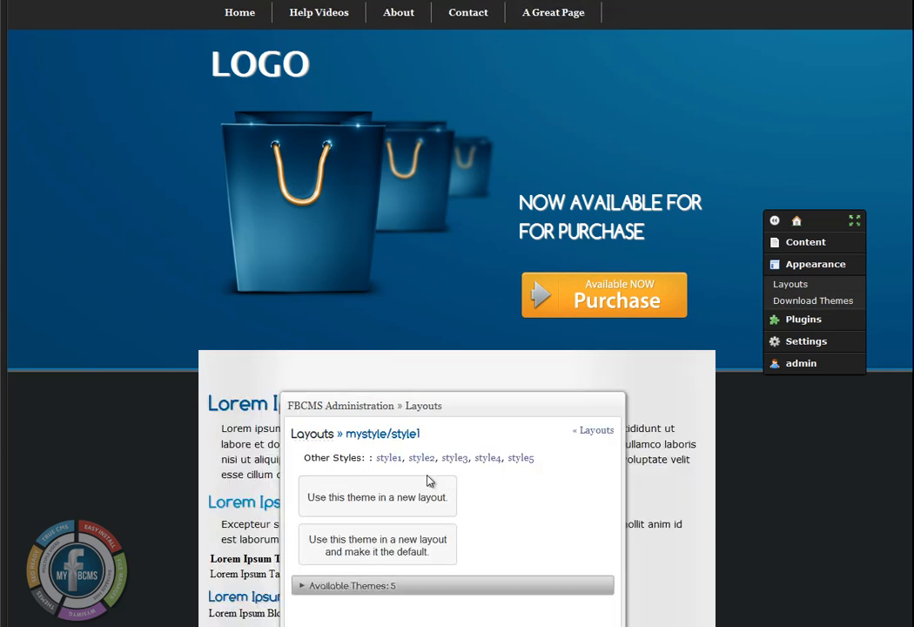
left_click(418, 496)
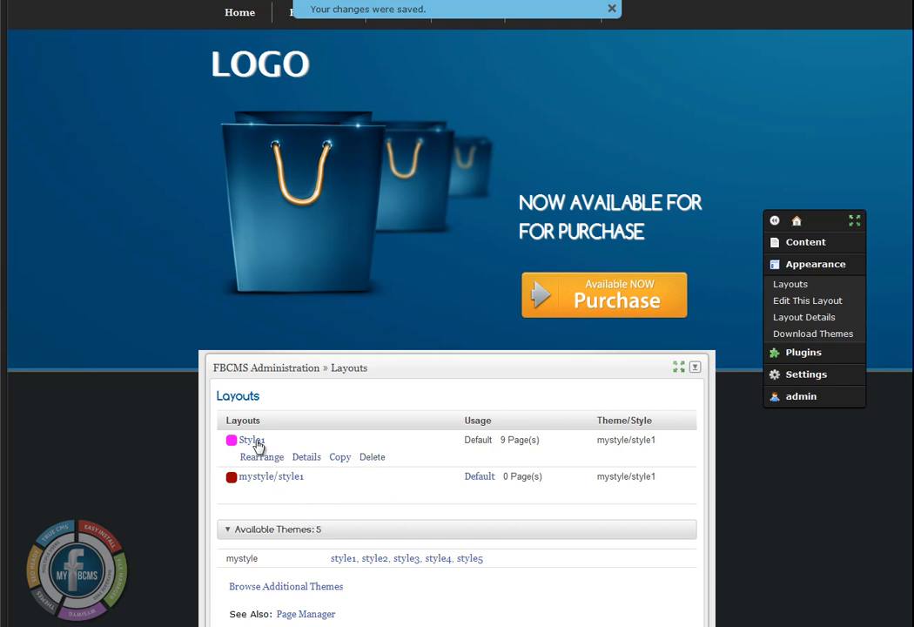
Rename the Style1 layout to Home
left_click(257, 442)
double_click(273, 445)
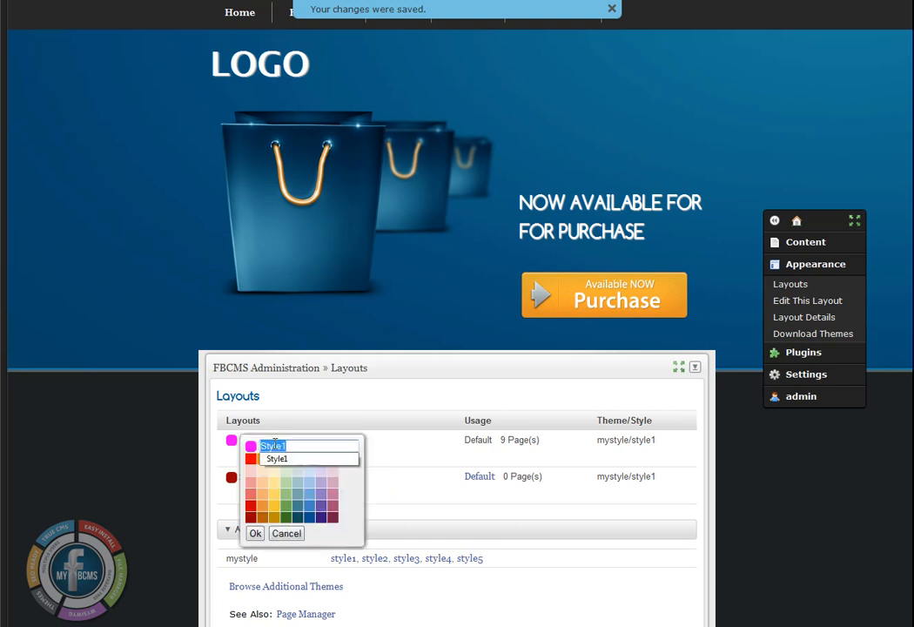
type("Home")
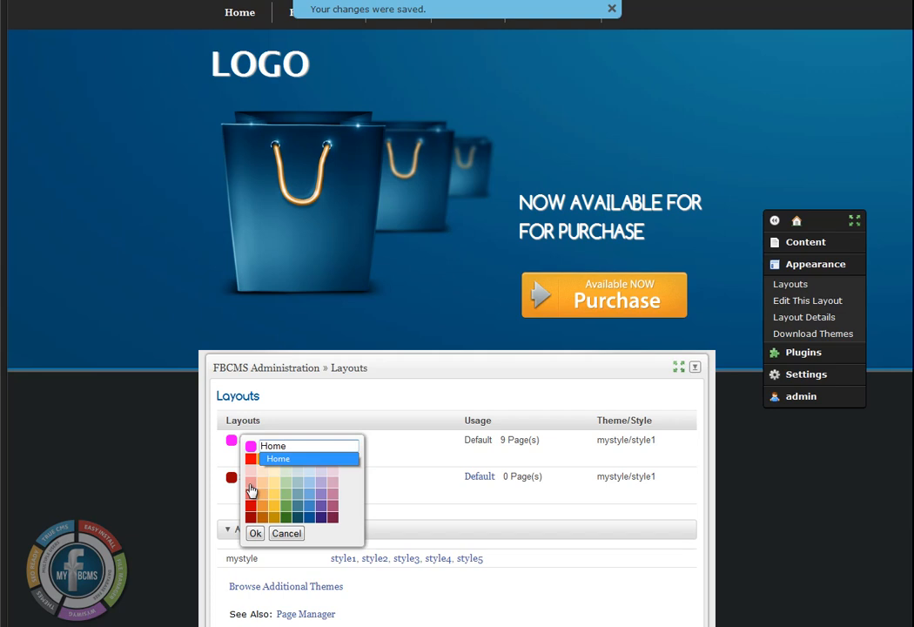
left_click(255, 533)
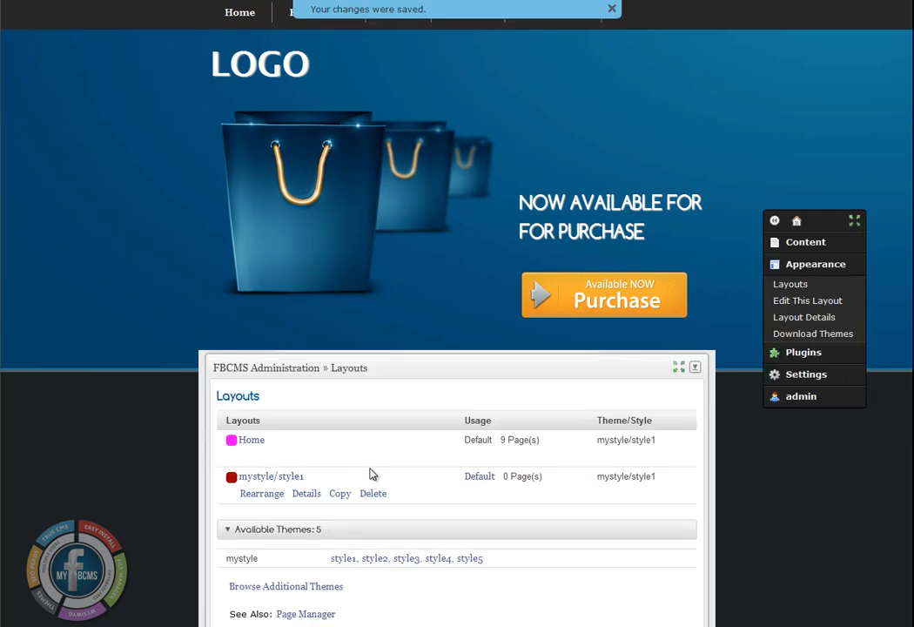
Rename the mystyle/style1 layout to No-Header
left_click(271, 477)
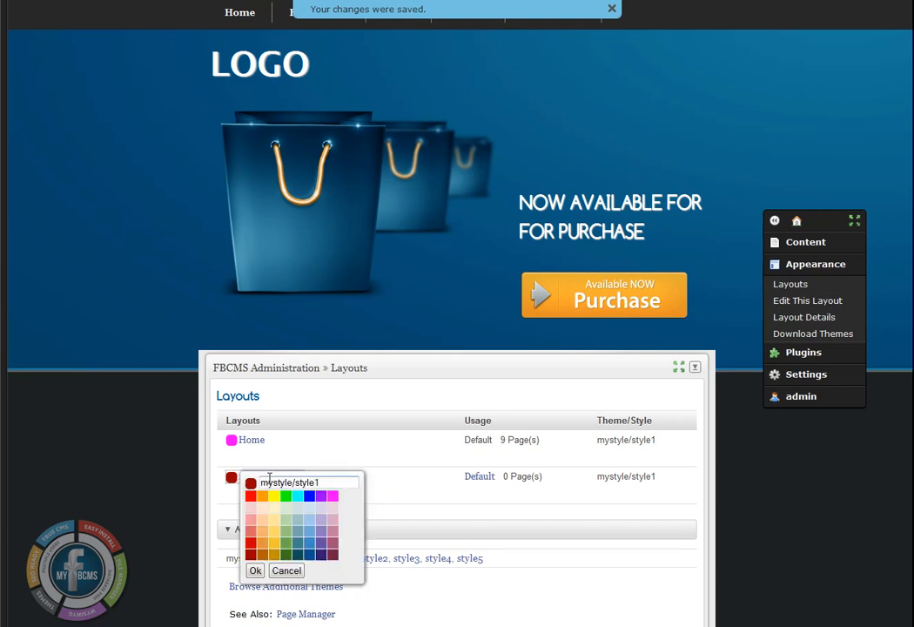
double_click(279, 483)
left_click(279, 483)
triple_click(279, 483)
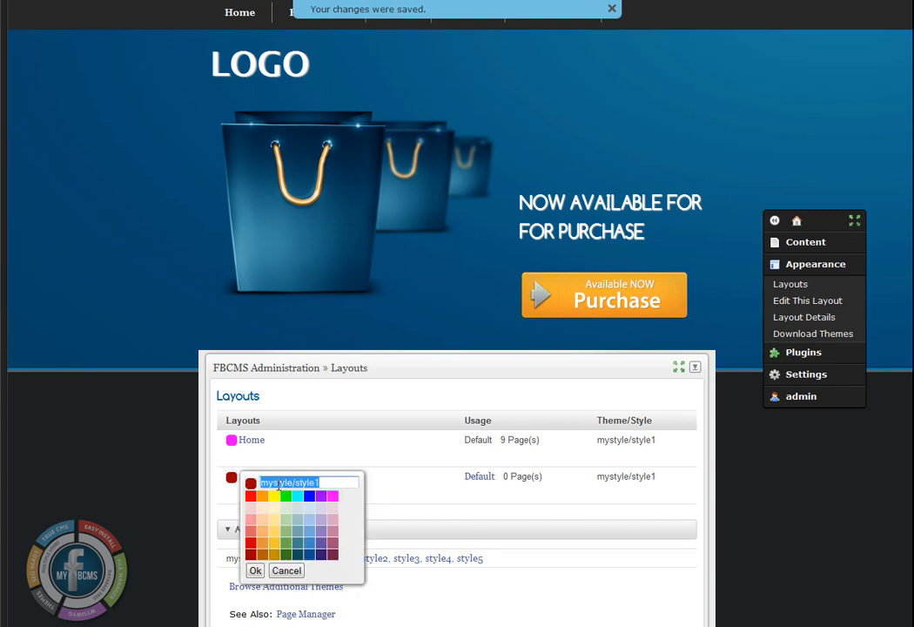
type("N")
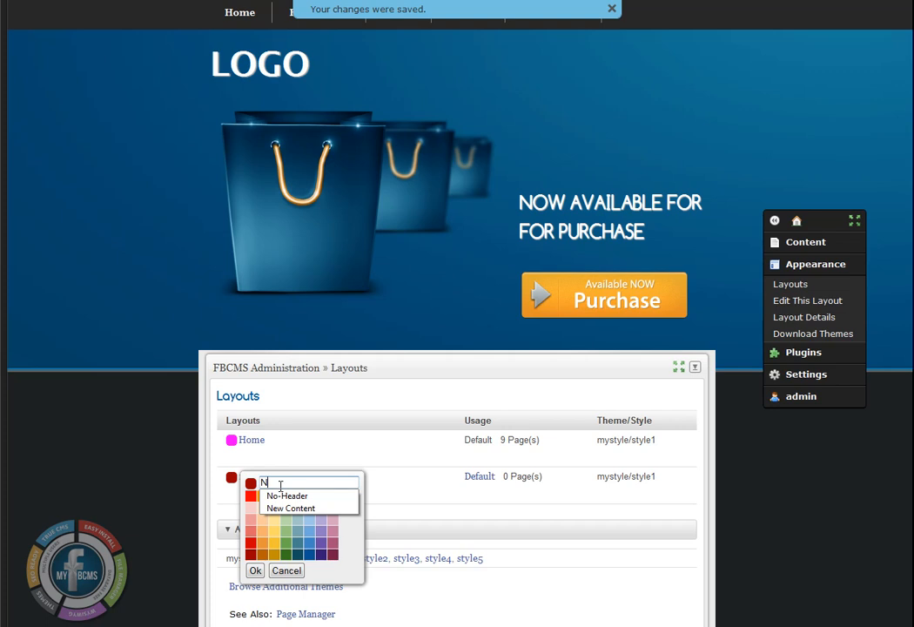
left_click(300, 496)
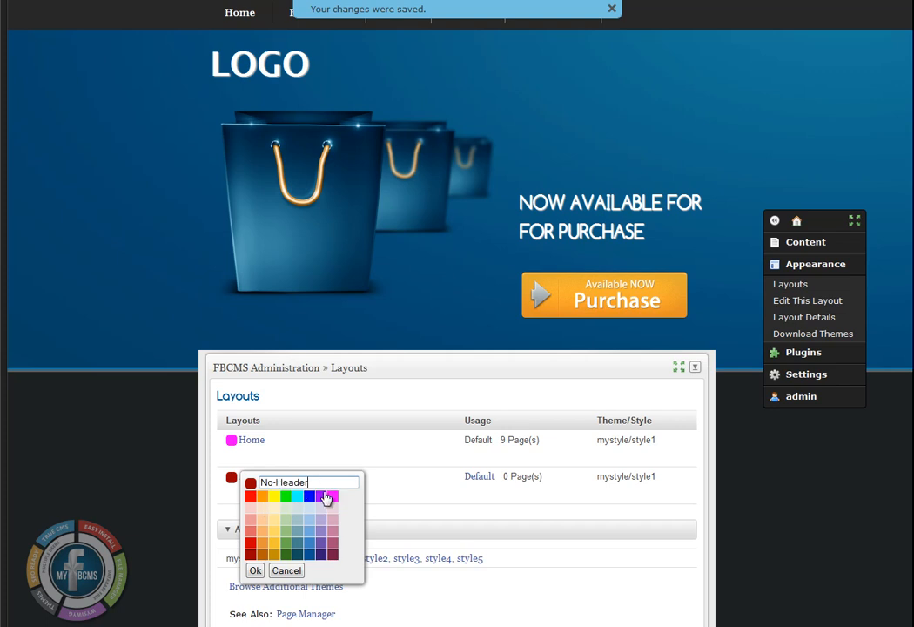
left_click(256, 570)
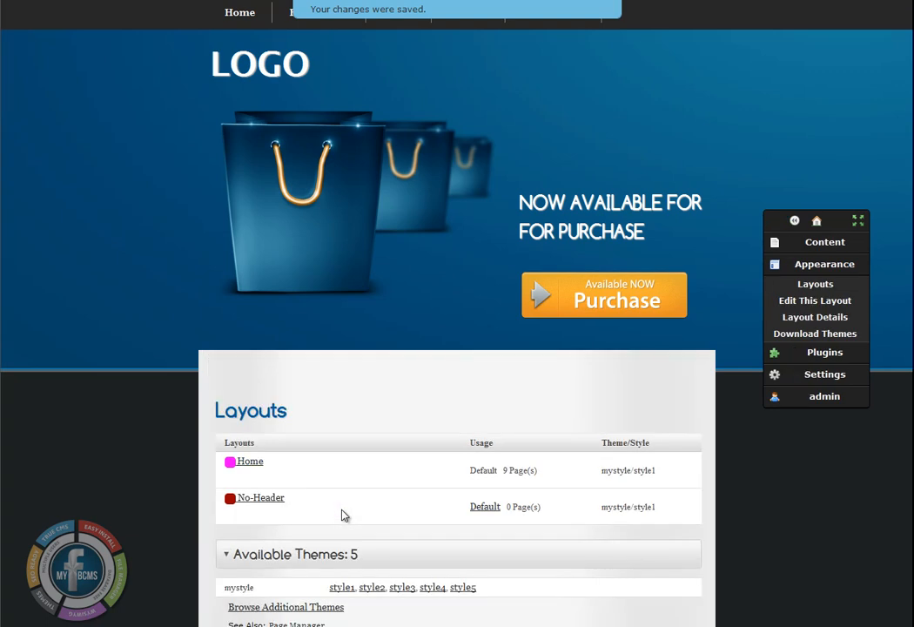
mouse_move(314, 476)
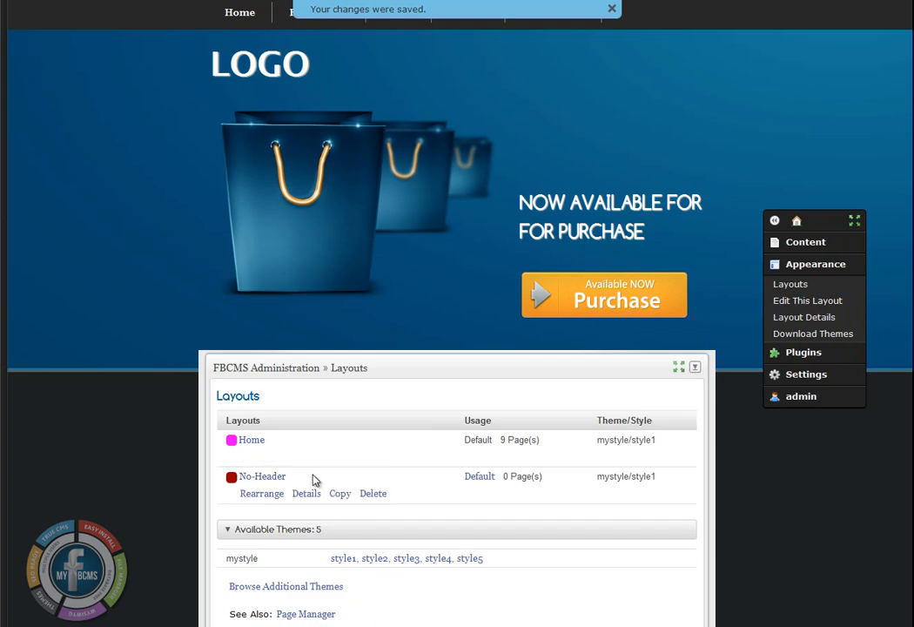
Remove the Header extra content area from the No-Header layout, and return to the layouts list
left_click(265, 497)
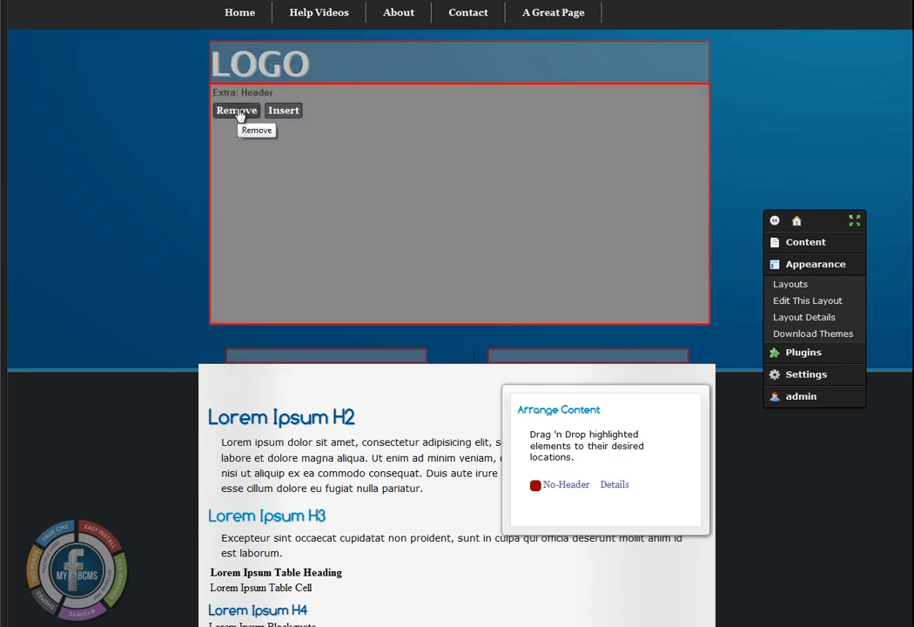
left_click(237, 111)
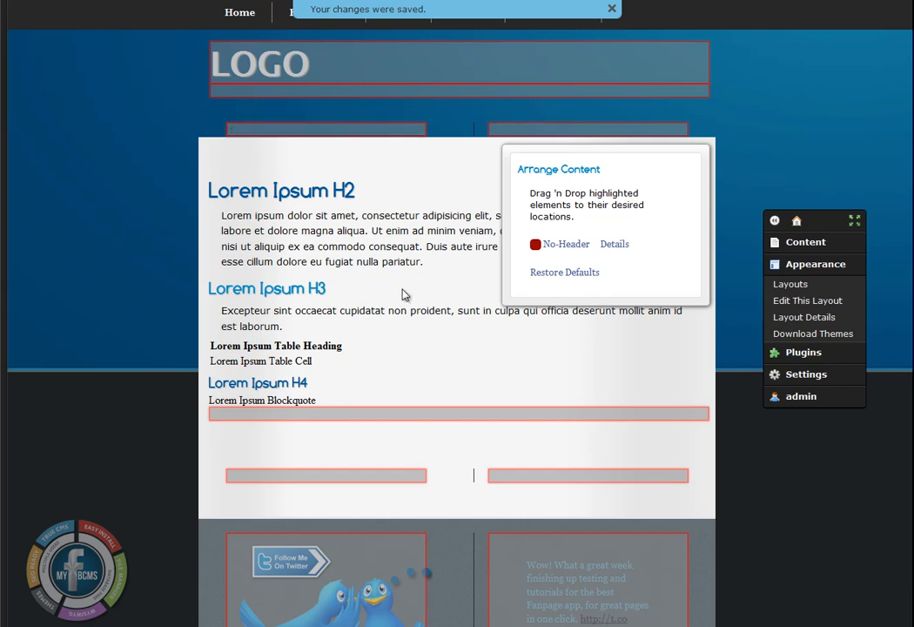
left_click(794, 288)
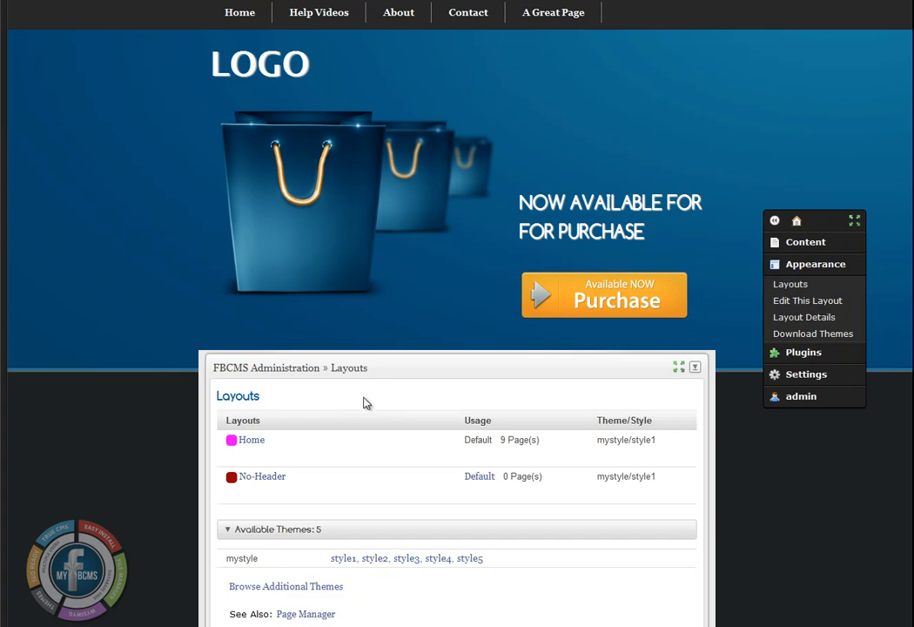
mouse_move(340, 463)
mouse_move(300, 507)
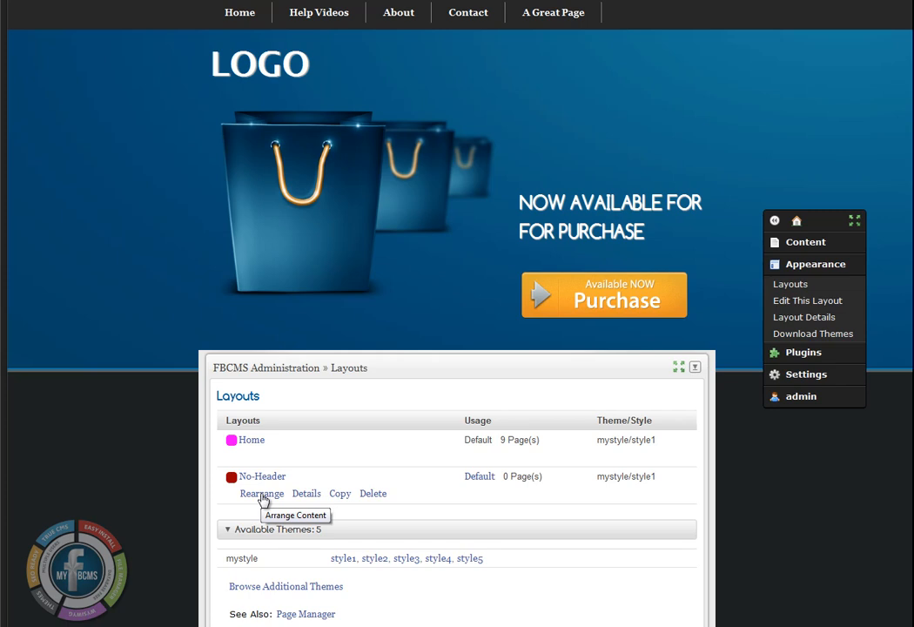
Check in the Page Manager which layout the Home, Help Videos, Child Page, About and Contact pages use
left_click(808, 249)
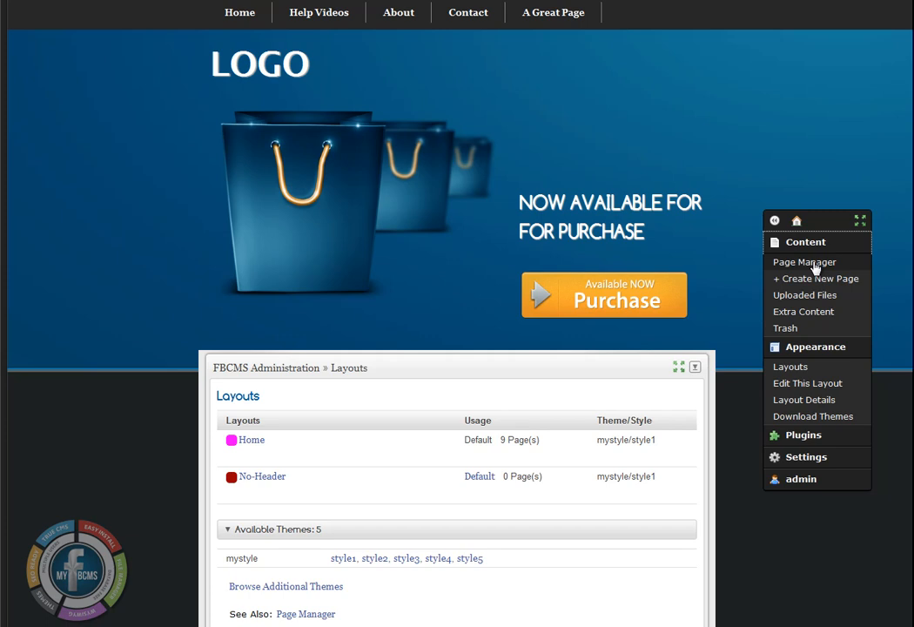
left_click(804, 262)
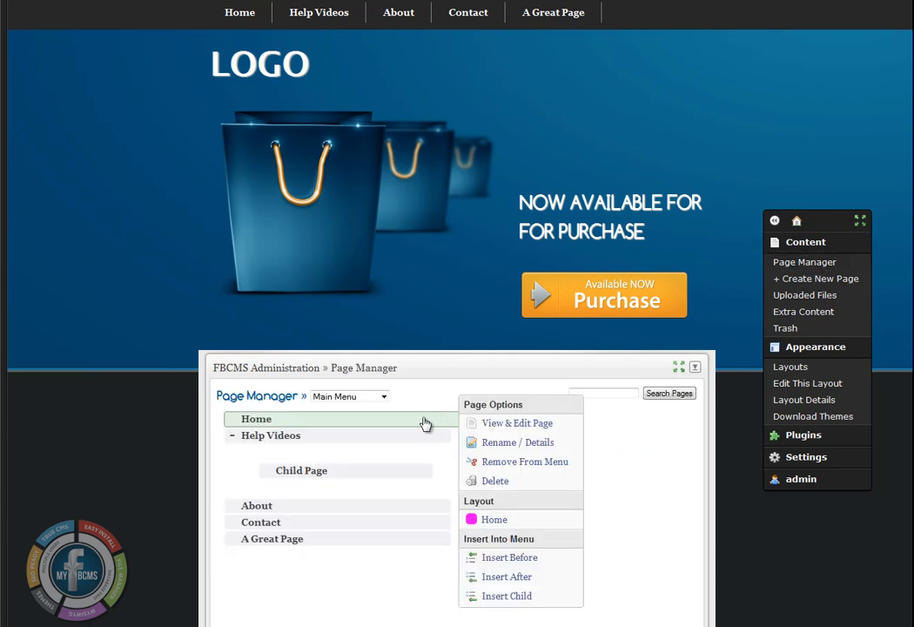
left_click(346, 440)
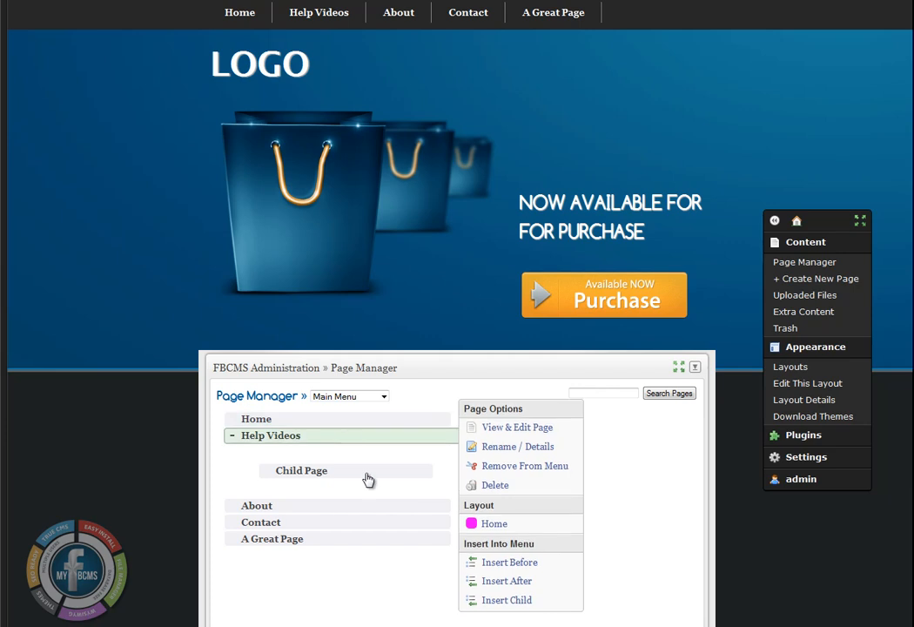
left_click(368, 479)
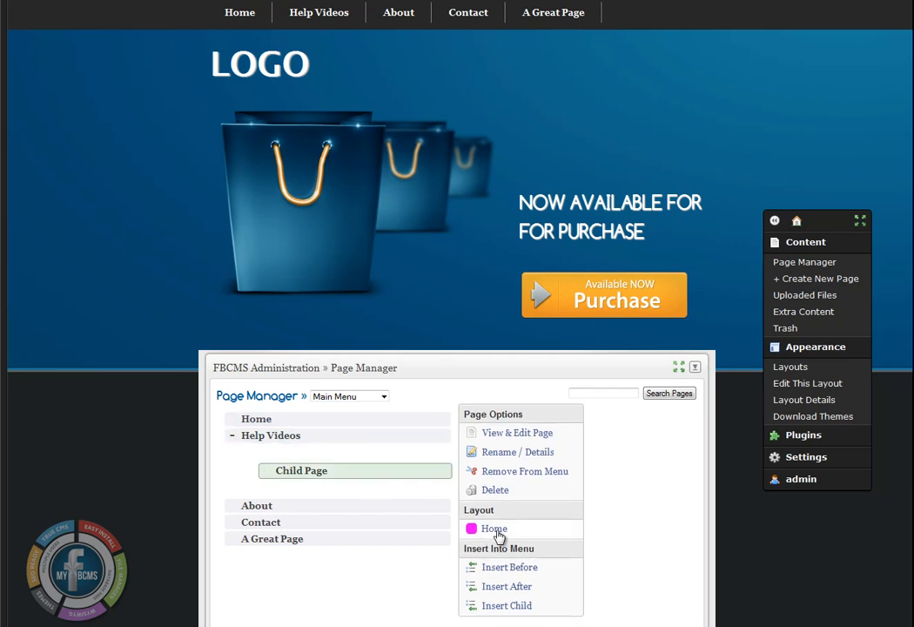
left_click(372, 508)
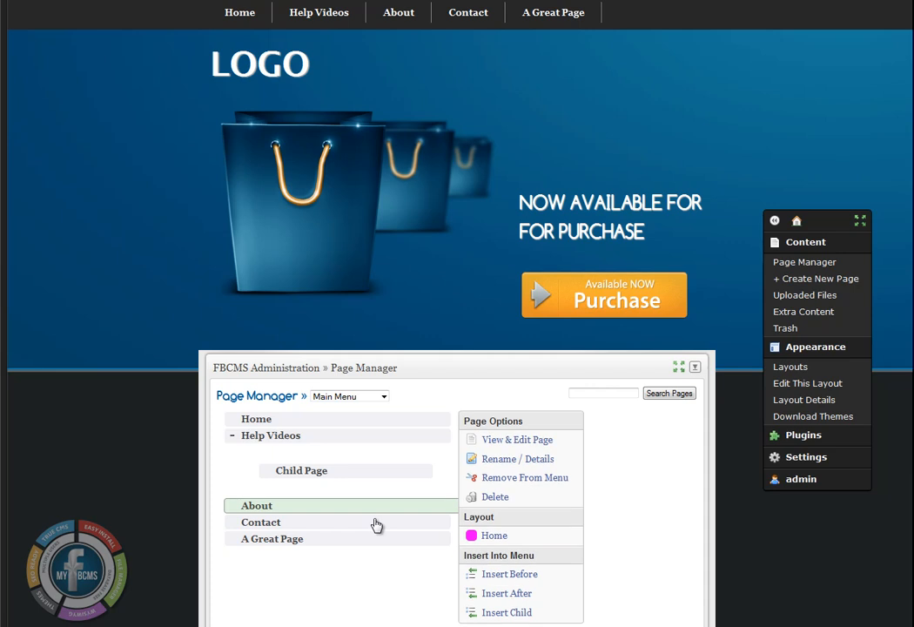
left_click(376, 524)
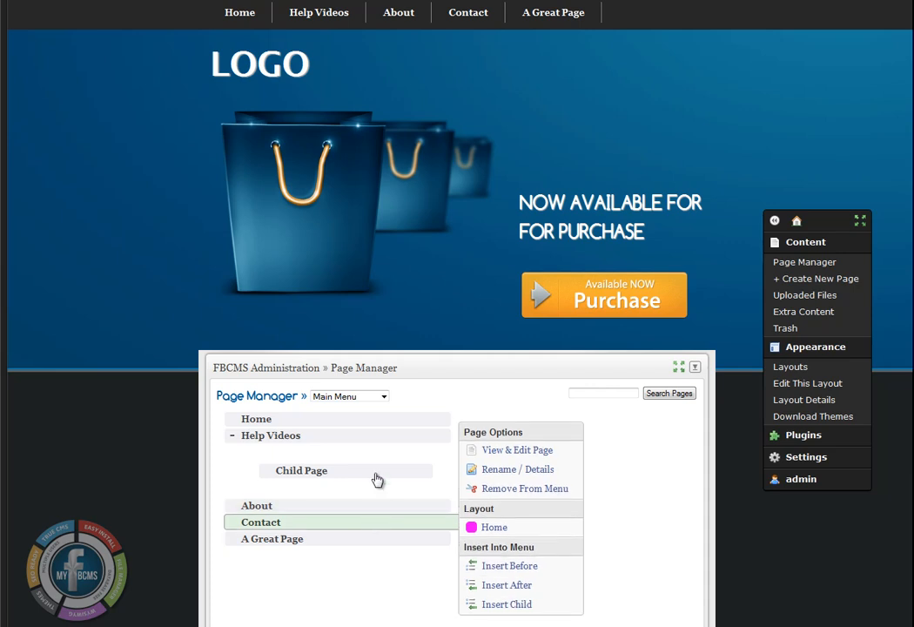
left_click(372, 426)
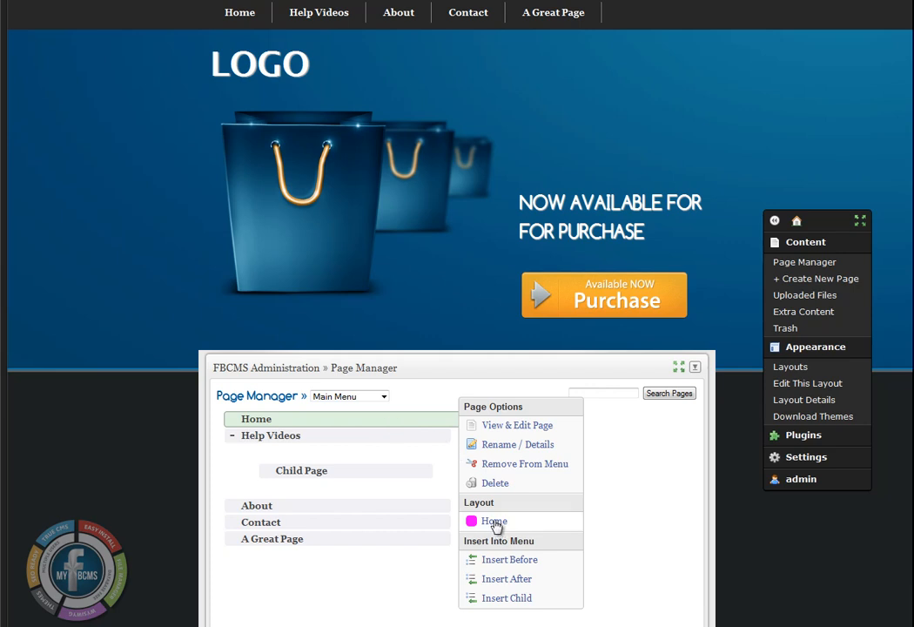
Assign the No-Header layout to the Help Videos, About and A Great Page pages in the main menu
left_click(382, 443)
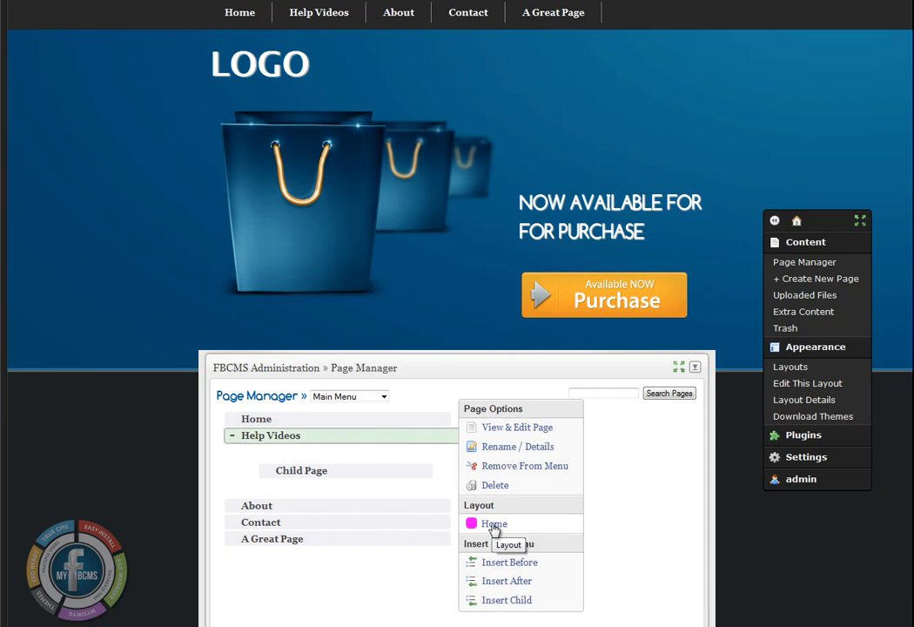
left_click(494, 524)
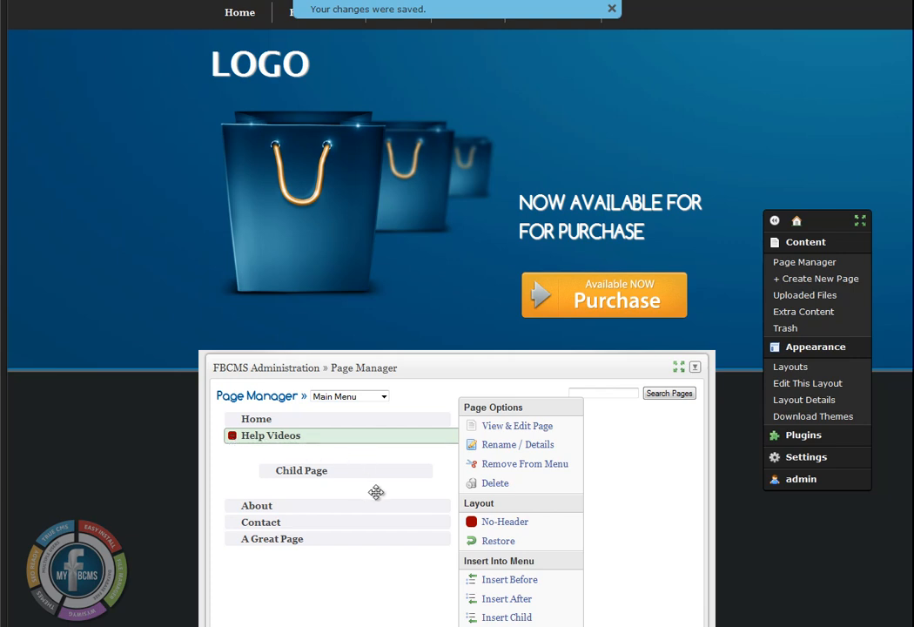
left_click(368, 509)
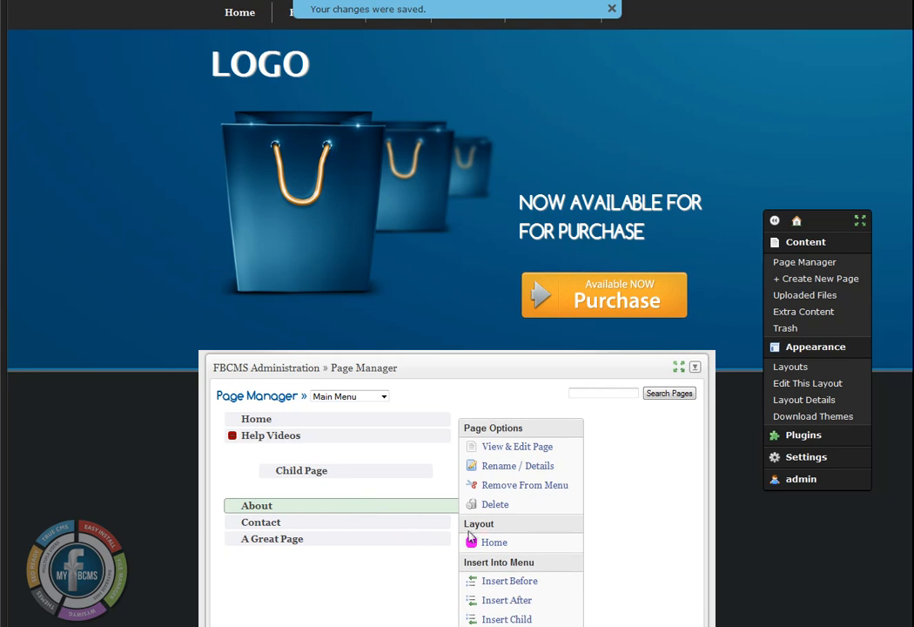
left_click(496, 542)
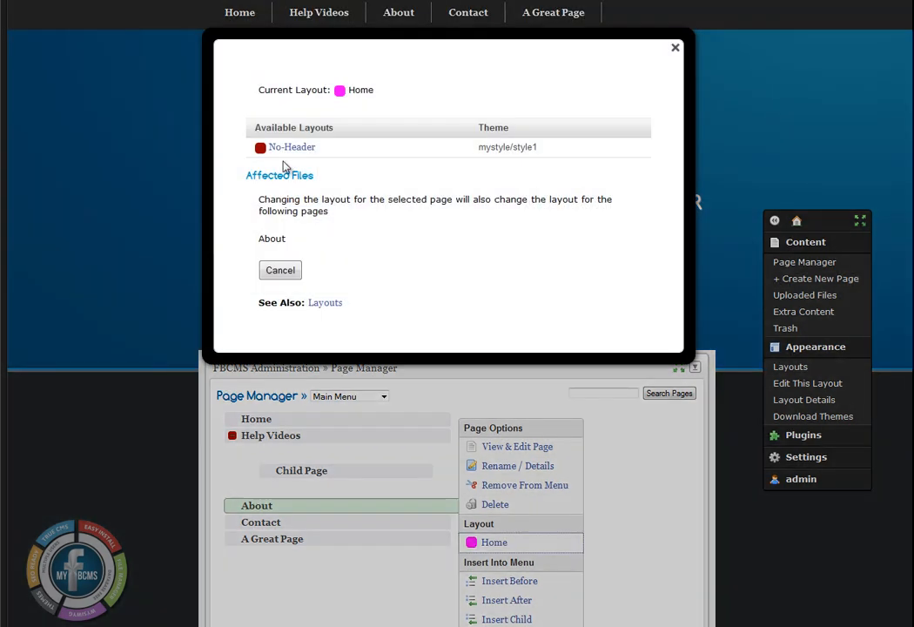
left_click(270, 148)
left_click(320, 540)
left_click(492, 550)
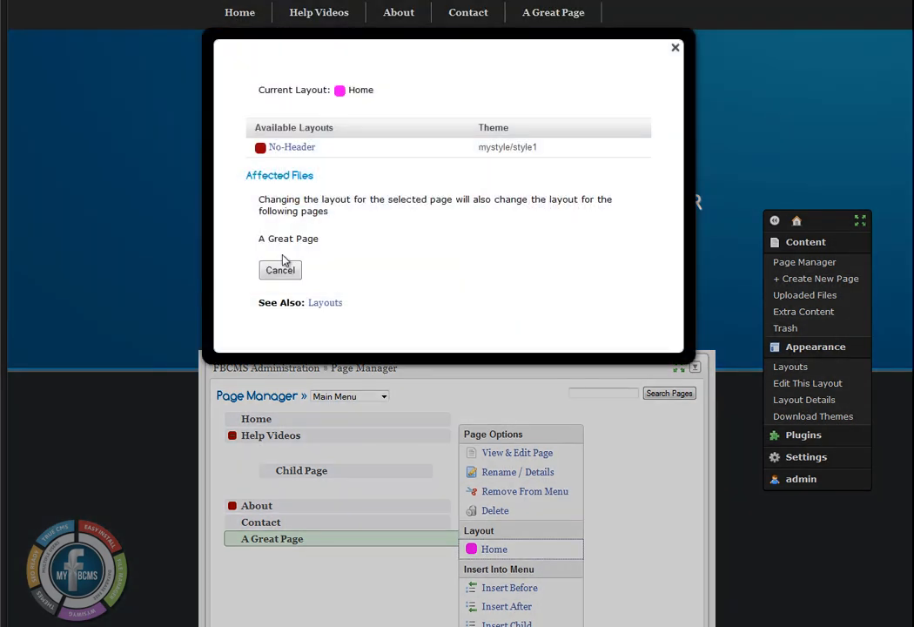
left_click(270, 148)
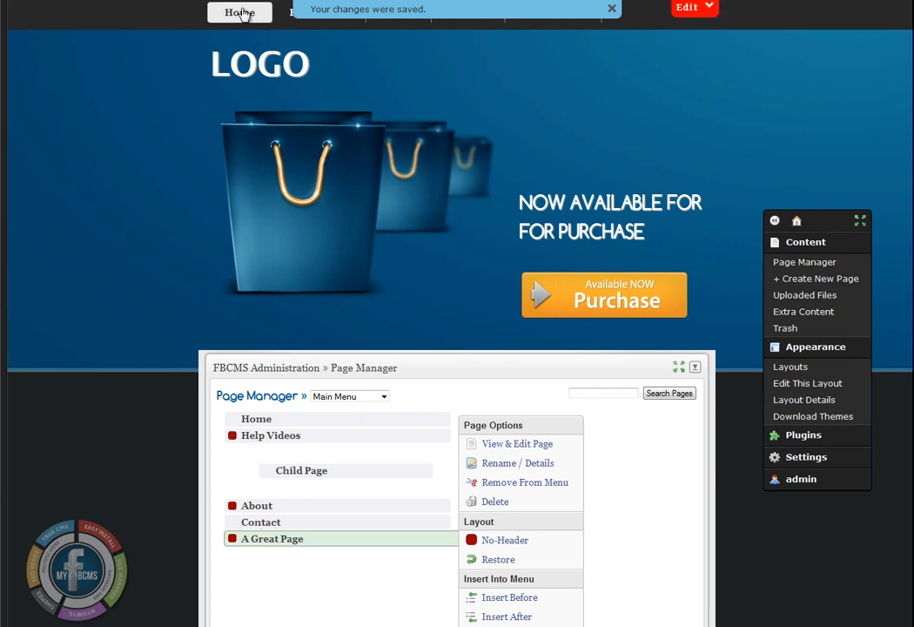
View the Home, Help Videos, Child Page, About and A Great Page pages on the site to compare their headers
left_click(241, 14)
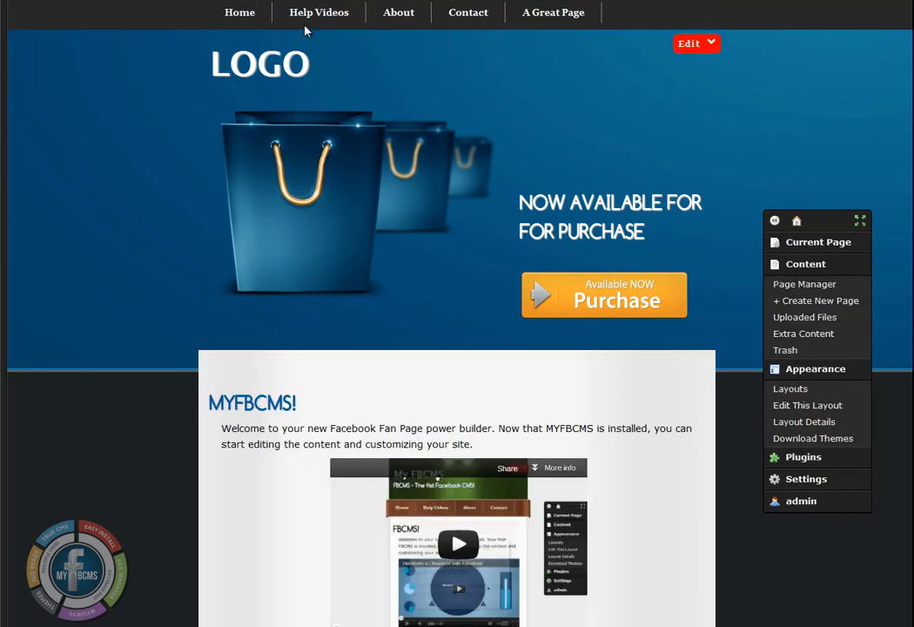
mouse_move(307, 17)
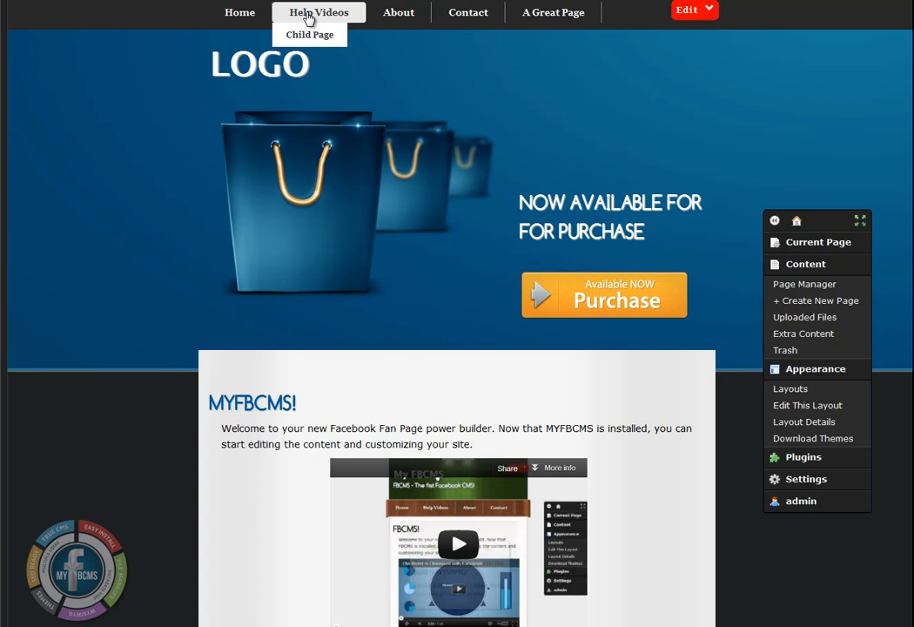
left_click(308, 17)
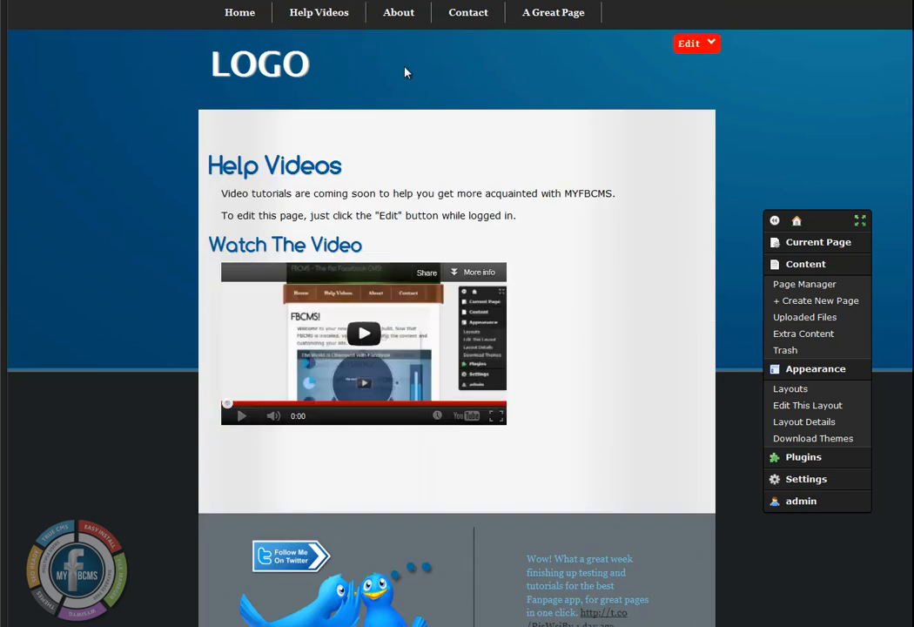
left_click(320, 40)
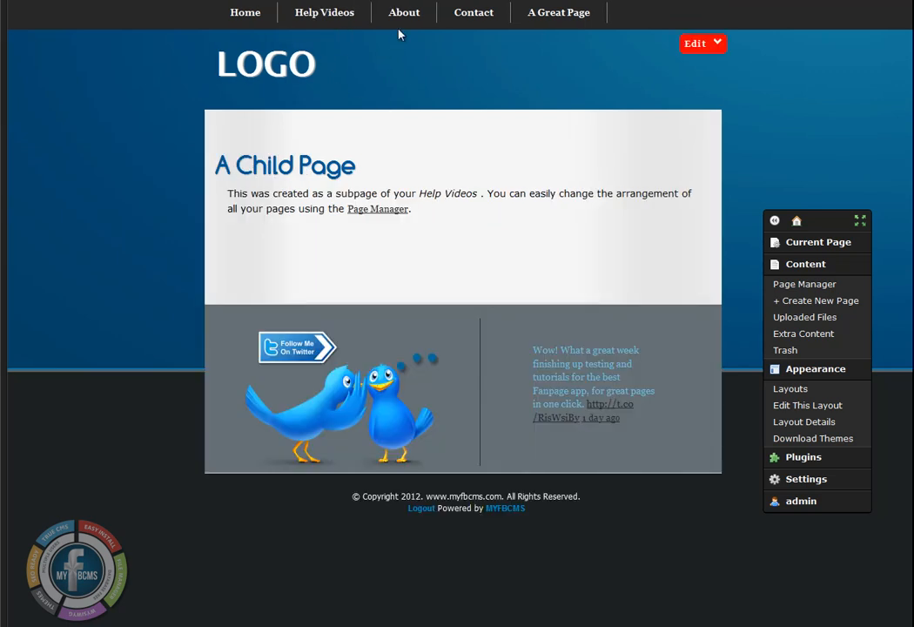
left_click(406, 19)
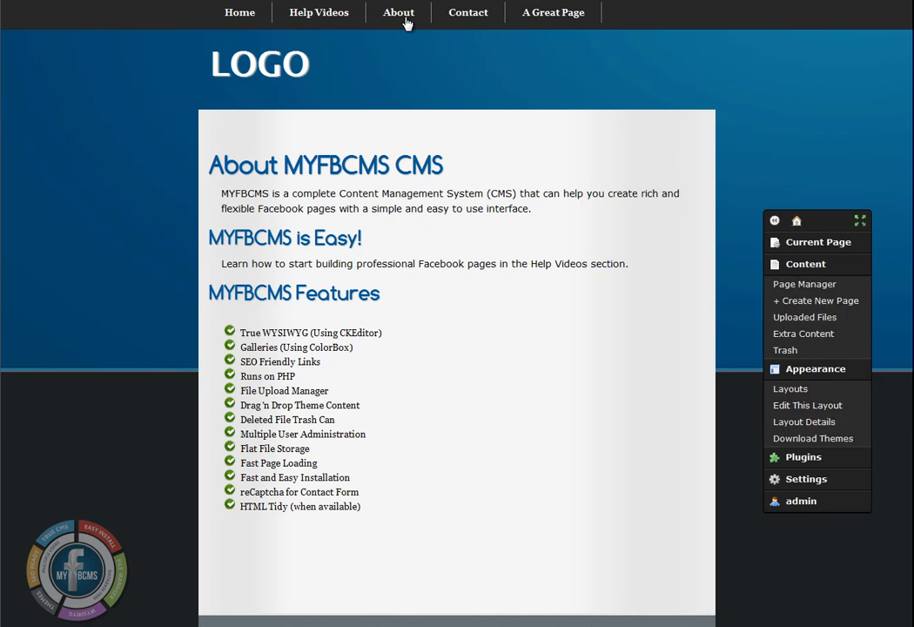
left_click(559, 10)
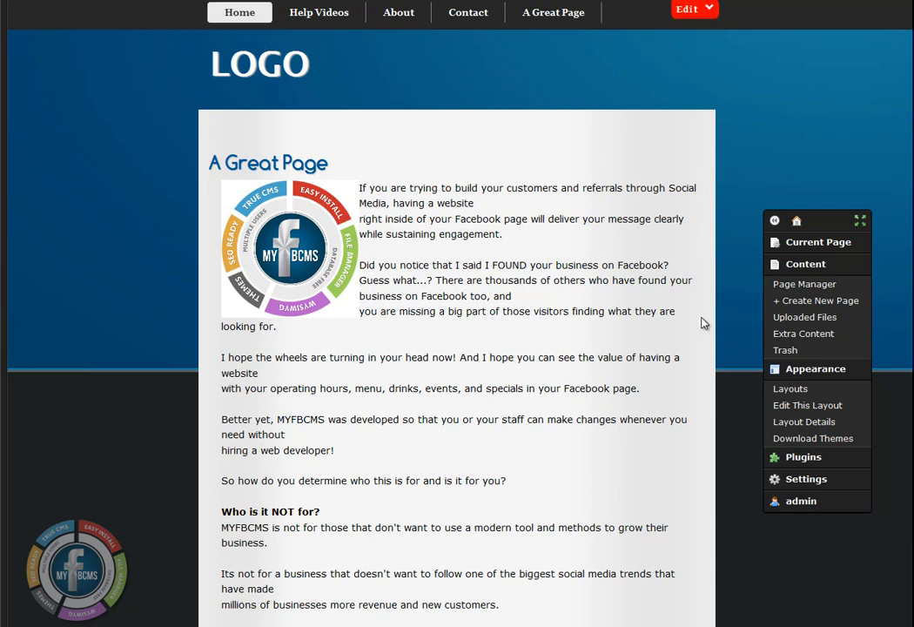
Create another layout from the mystyle/style1 theme without making it the default
left_click(792, 388)
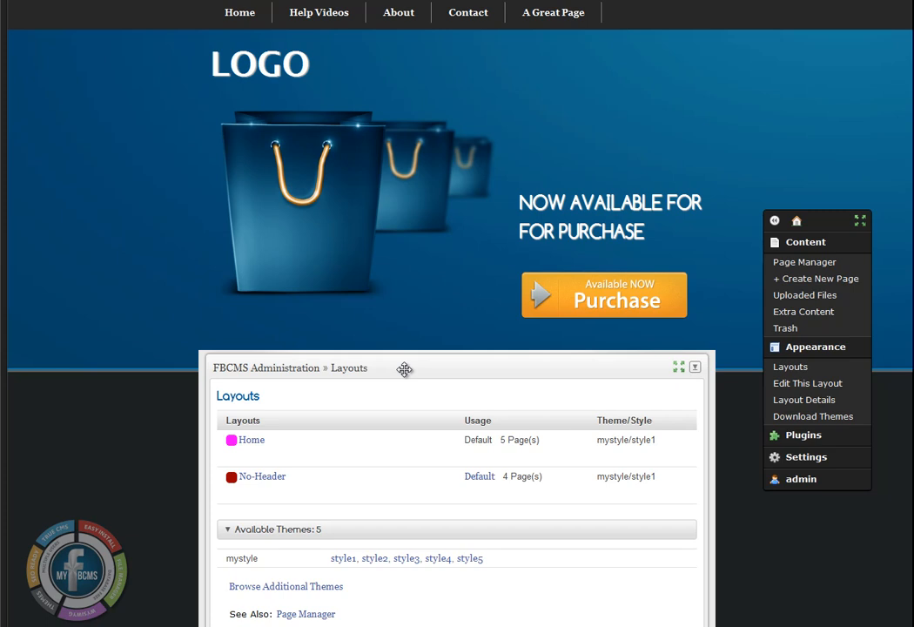
scroll(405, 369, "down", 3)
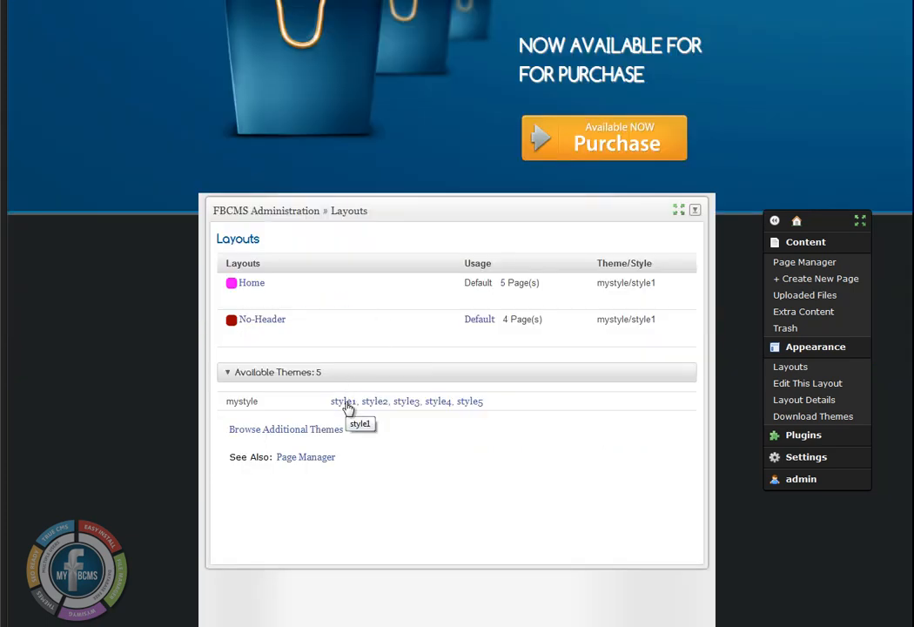
left_click(344, 402)
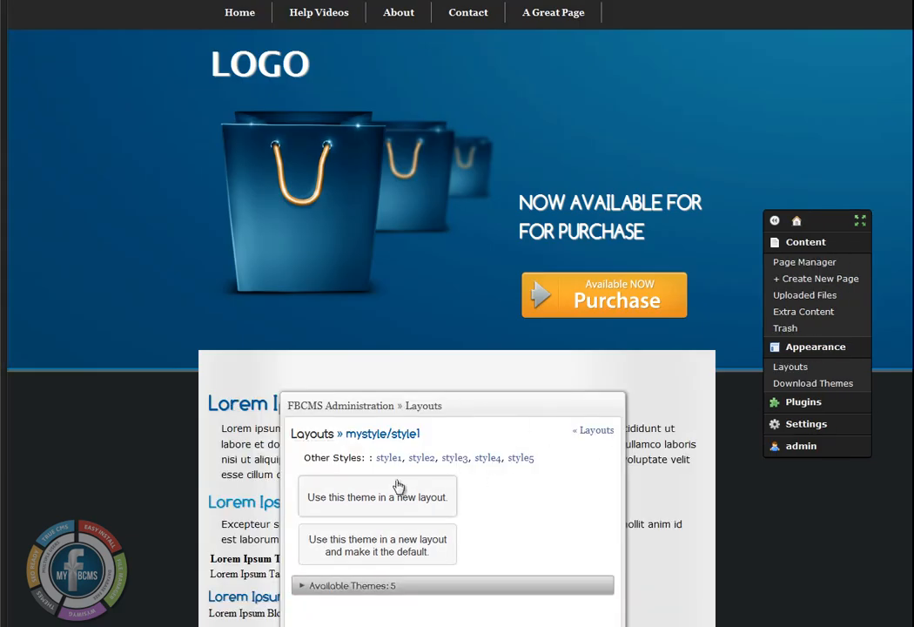
left_click(384, 497)
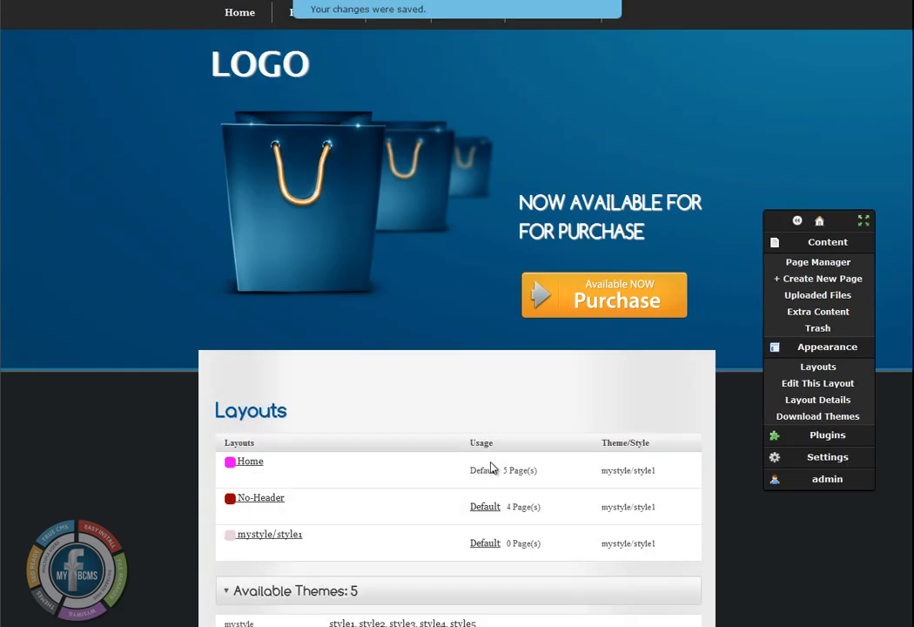
Rename the newly added mystyle/style1 layout to New Content and give it a bright blue colour label
scroll(288, 365, "down", 3)
left_click(280, 372)
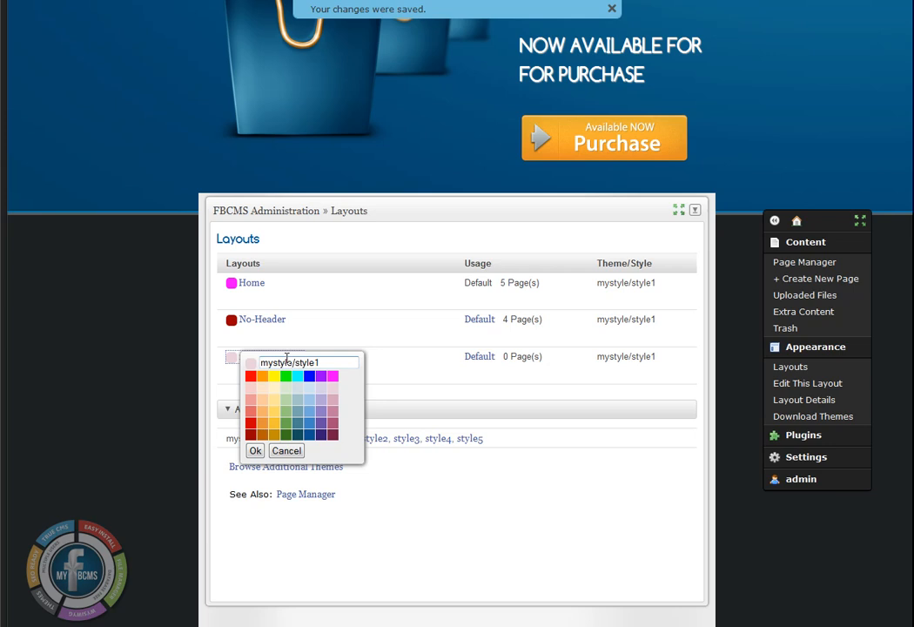
left_click_drag(263, 363, 361, 371)
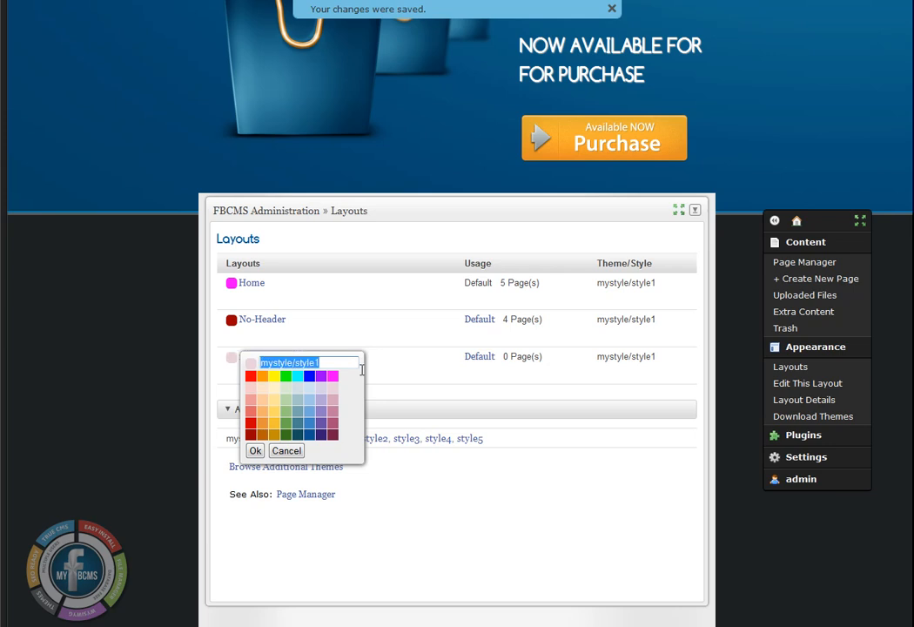
type("N")
left_click(333, 386)
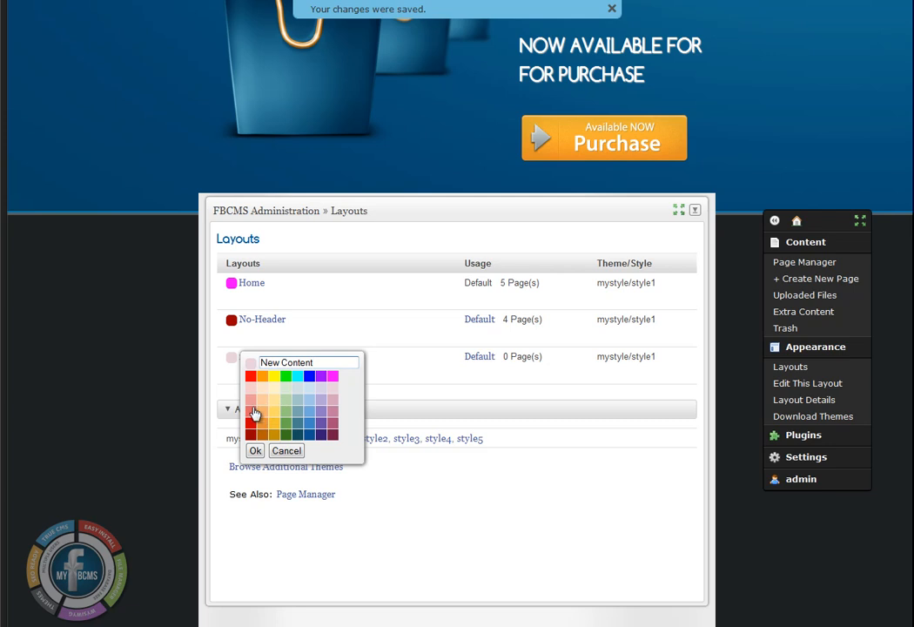
left_click(312, 379)
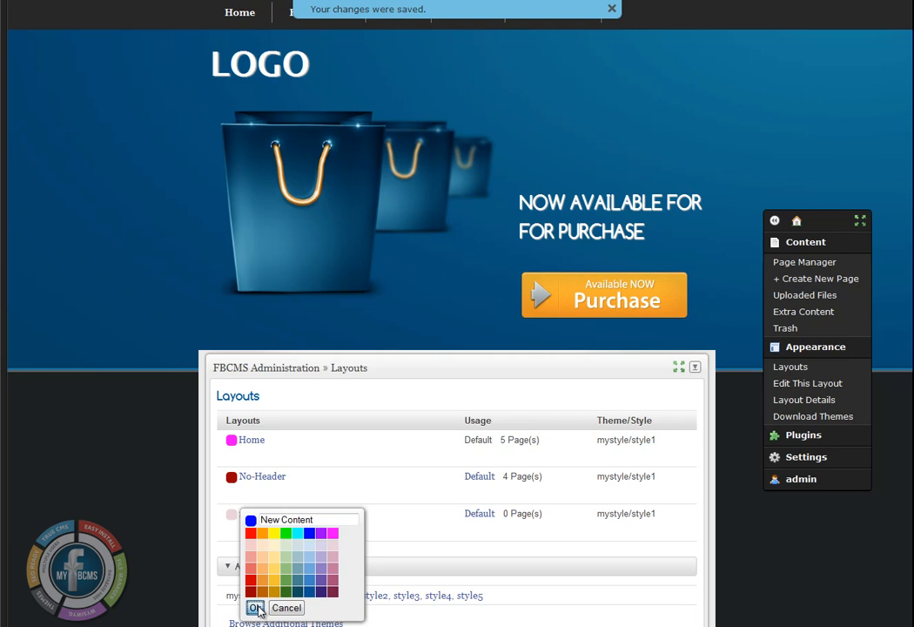
scroll(402, 446, "down", 1)
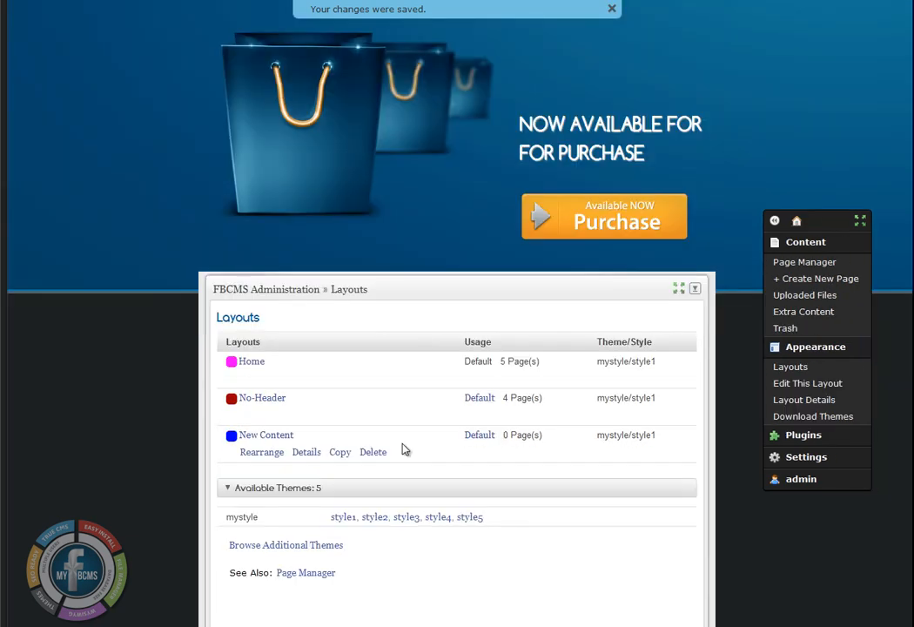
Add a new extra content area named New Content
left_click(814, 319)
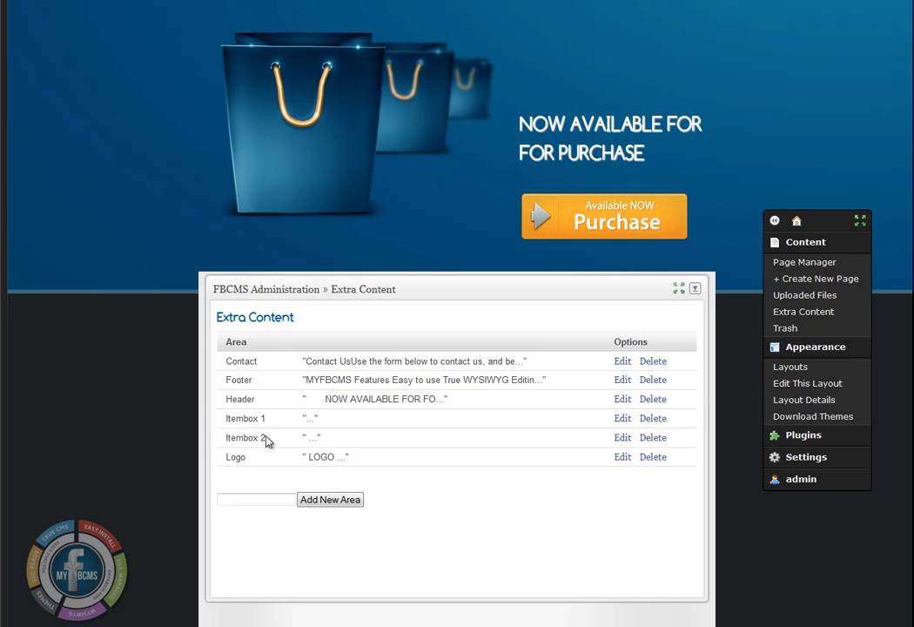
left_click(276, 503)
type("N")
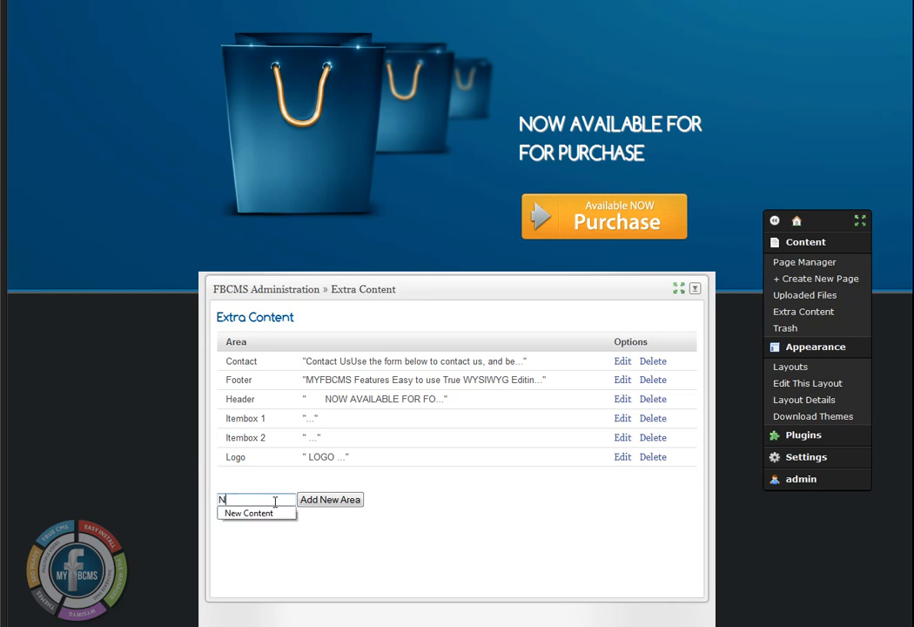
left_click(270, 513)
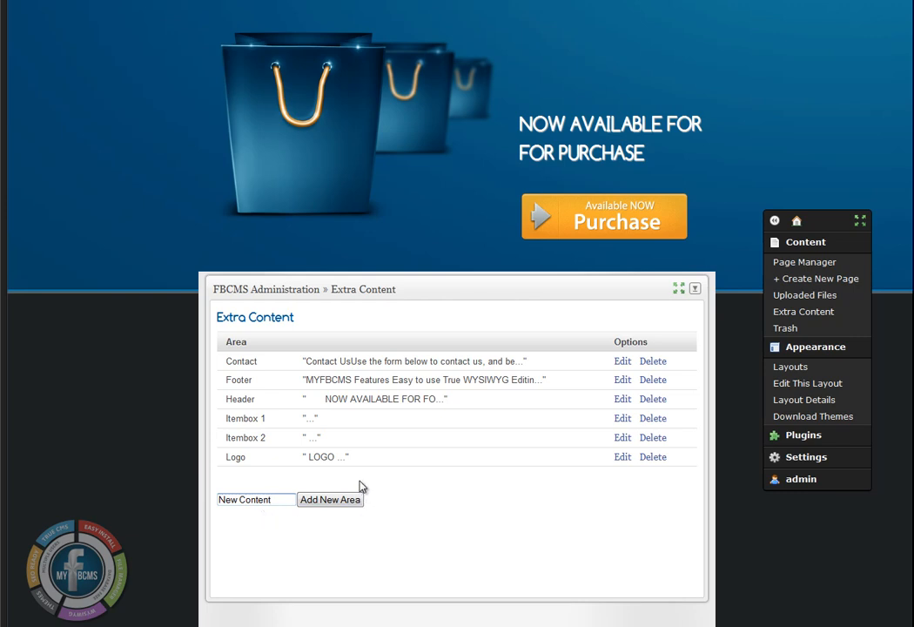
left_click(330, 500)
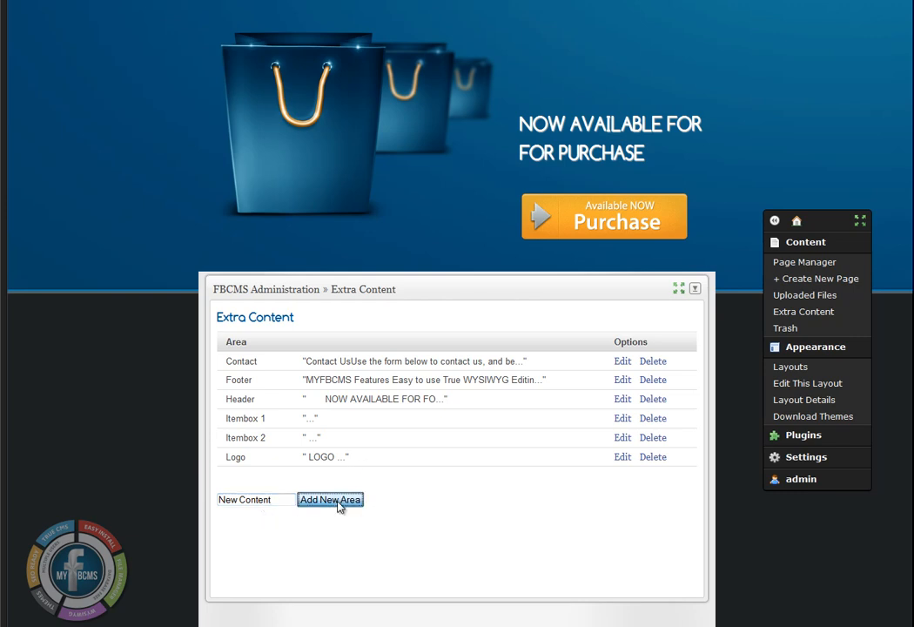
Insert the uploaded image logo2.jpg into the New Content area with a width of 150 and save the area
scroll(374, 452, "down", 2)
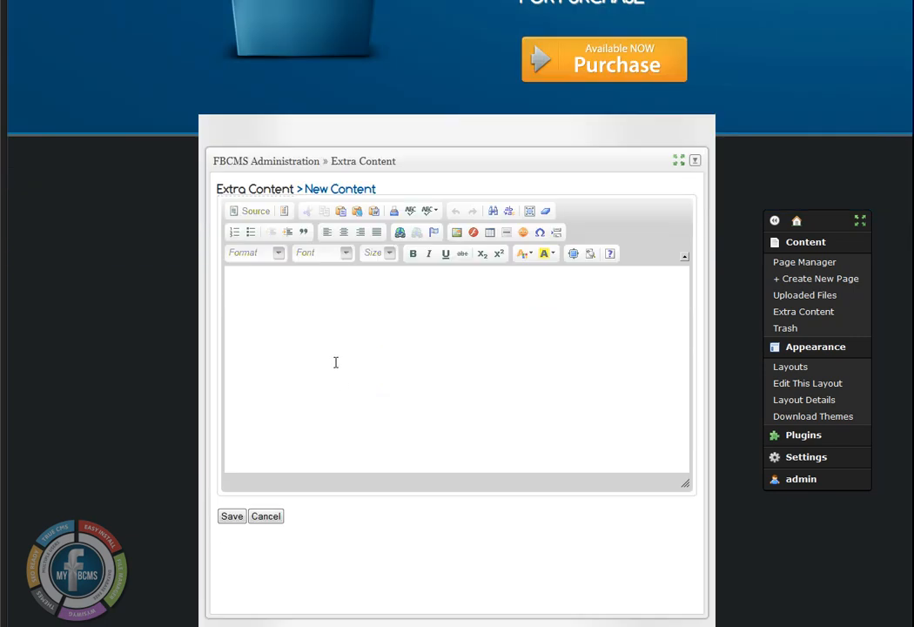
left_click(307, 310)
left_click(456, 231)
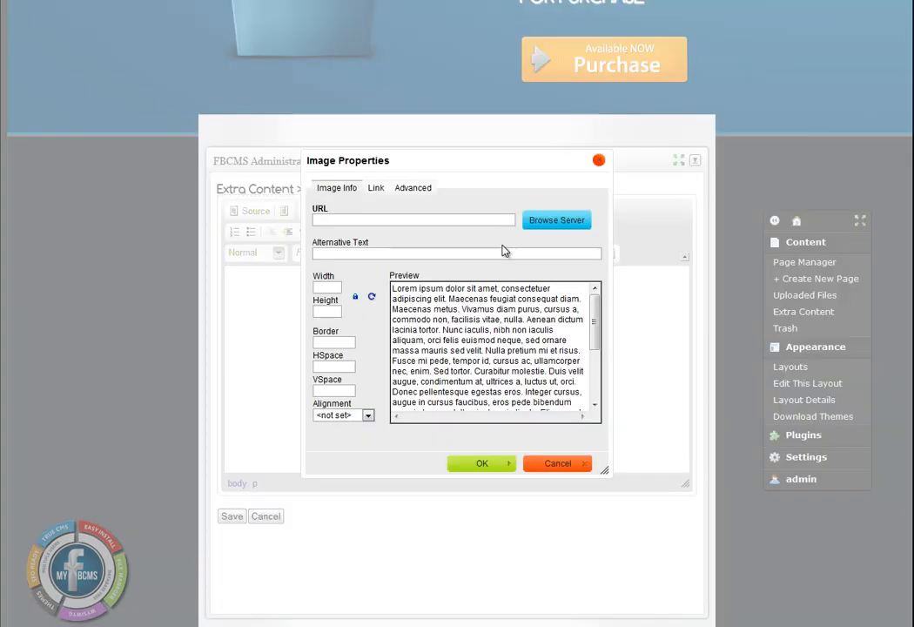
left_click(546, 223)
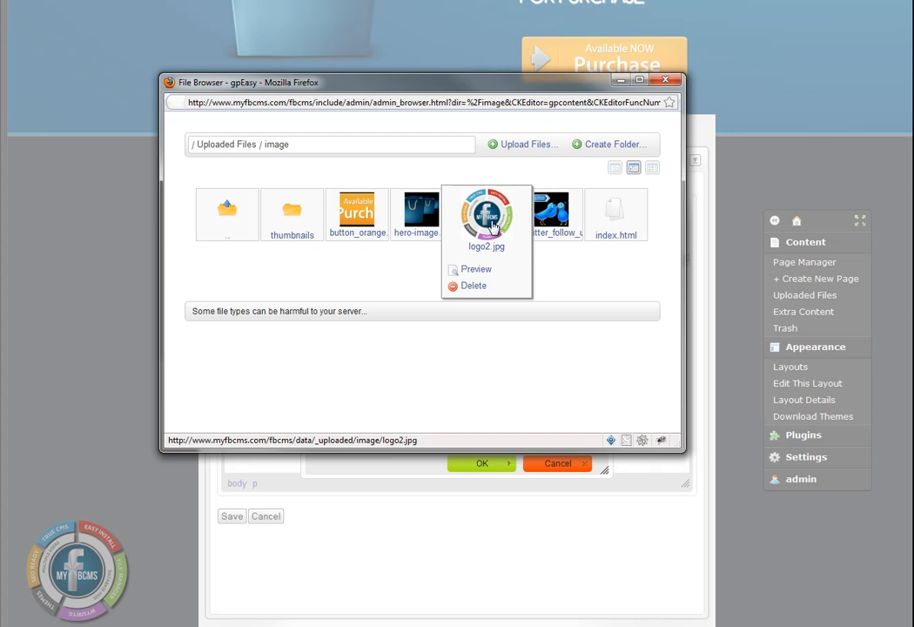
left_click(492, 226)
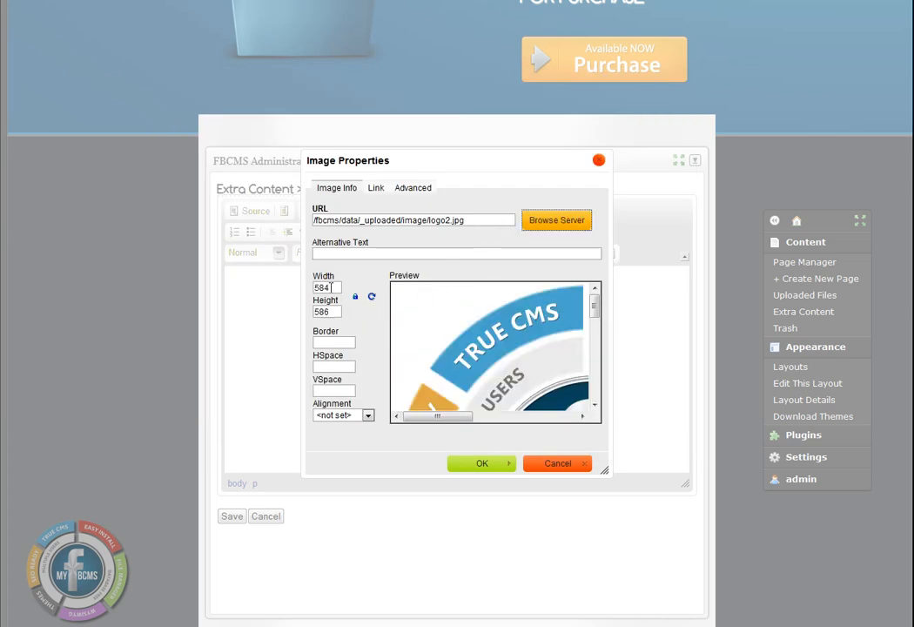
double_click(332, 288)
type("150")
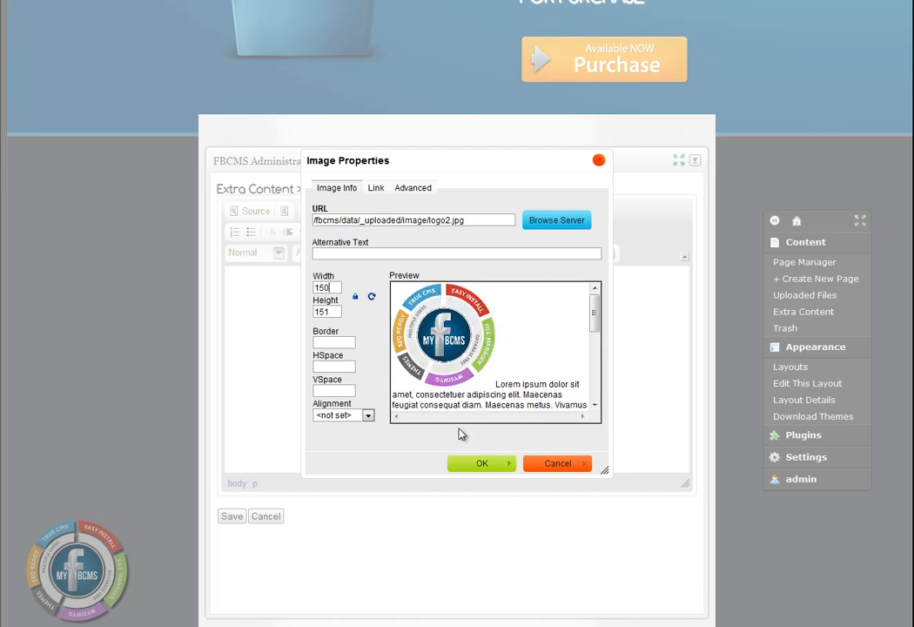
left_click(484, 464)
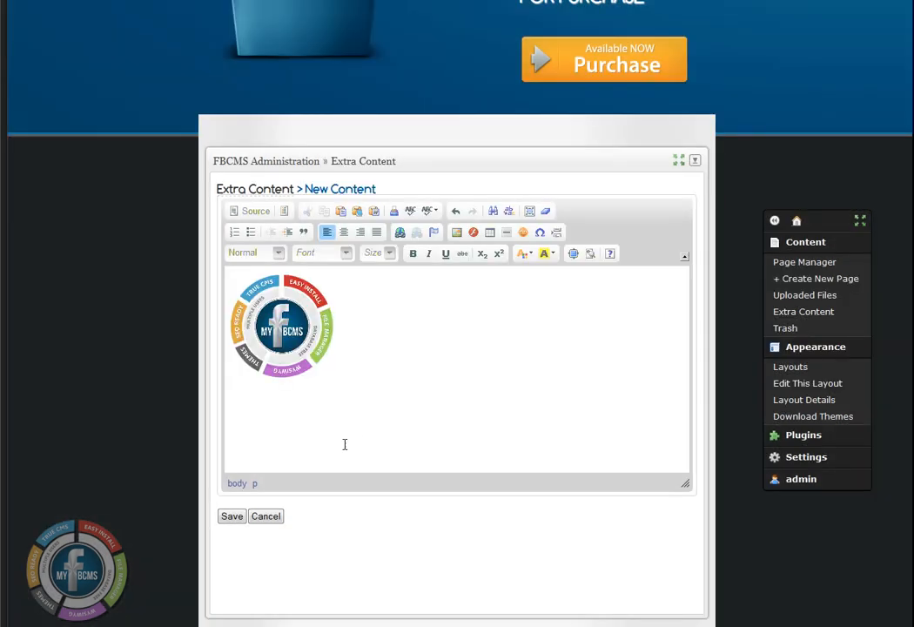
left_click(232, 517)
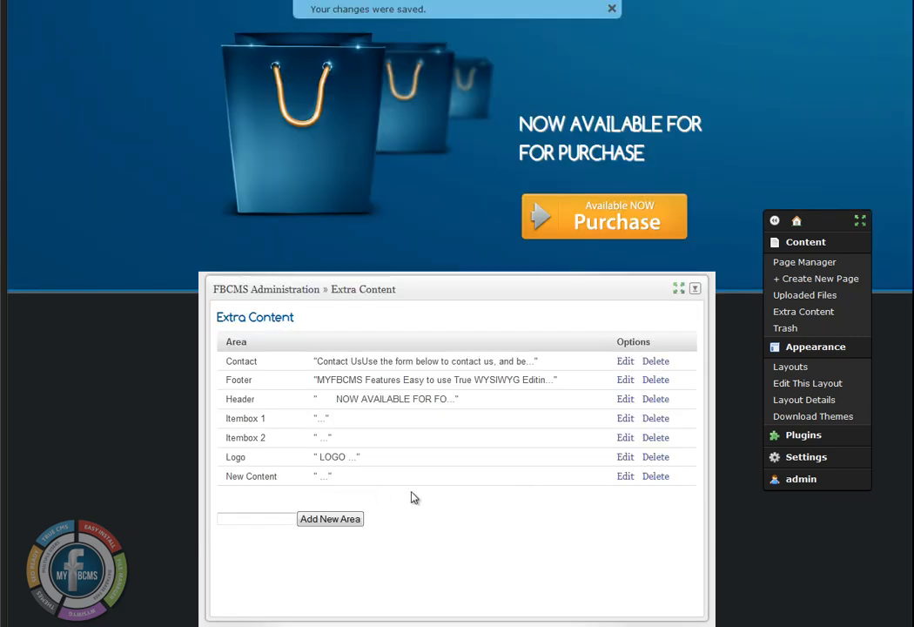
Rearrange the New Content layout by inserting the New Content area at Module 2 above the footer and removing the Header area
left_click(792, 374)
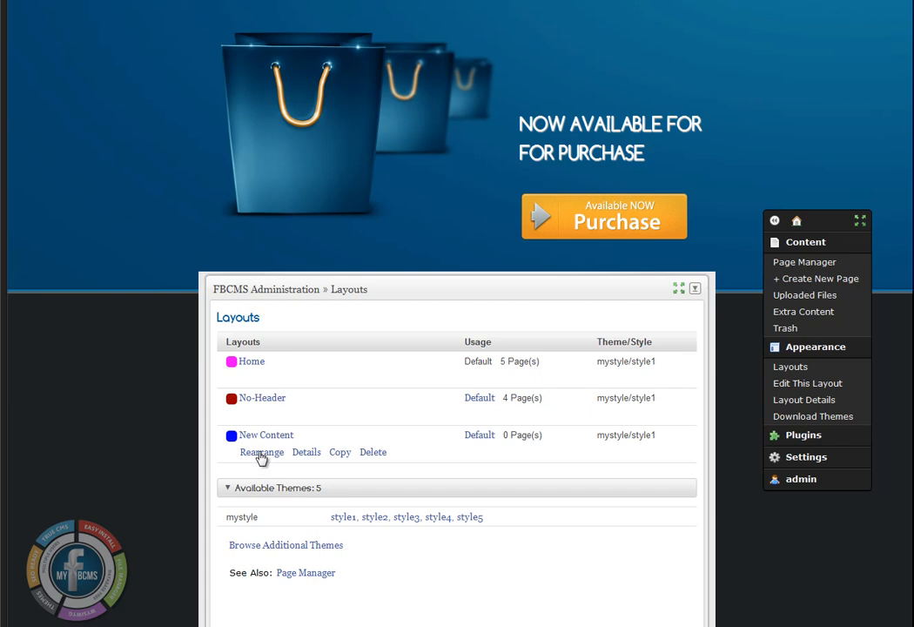
left_click(260, 454)
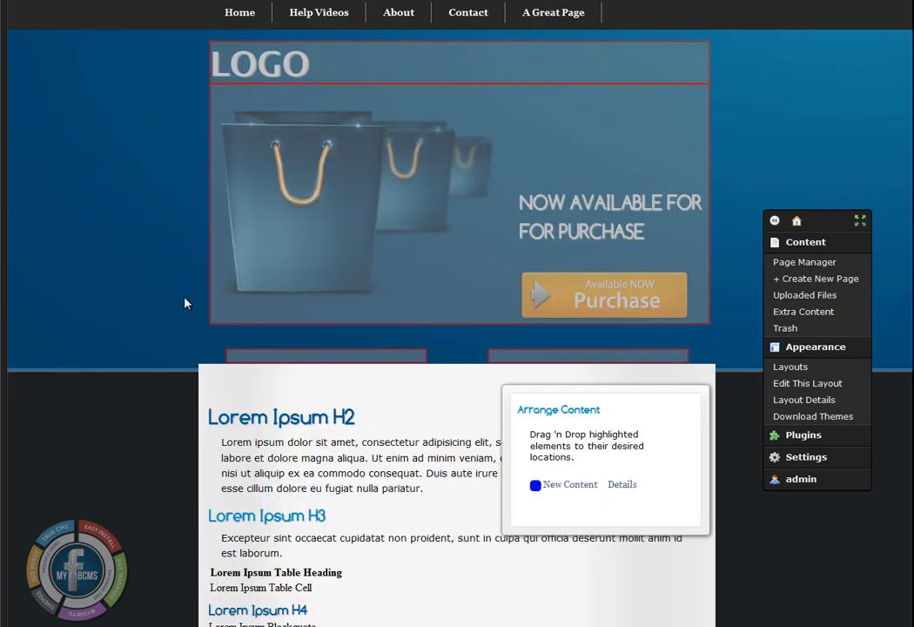
scroll(184, 303, "down", 4)
mouse_move(542, 360)
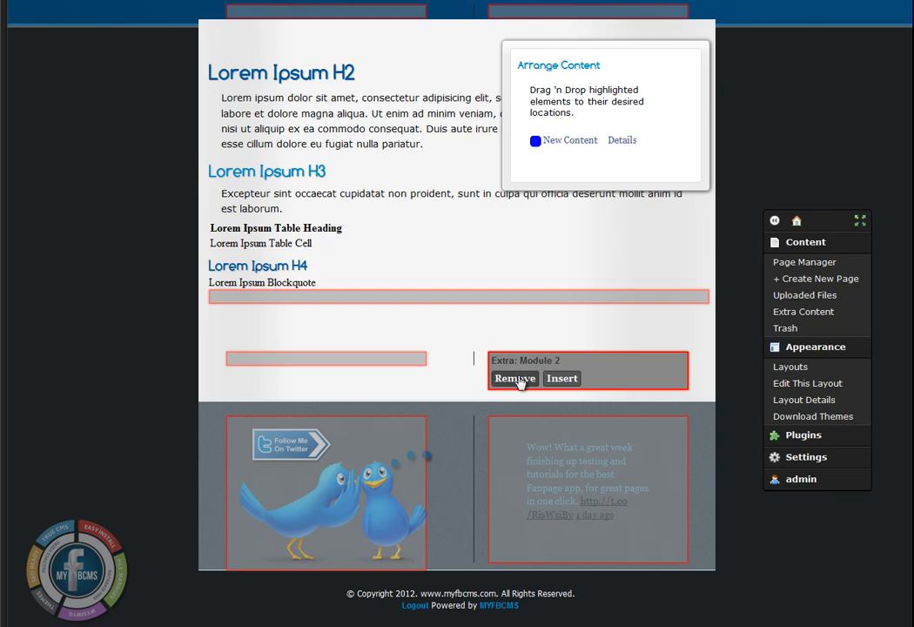
left_click(562, 380)
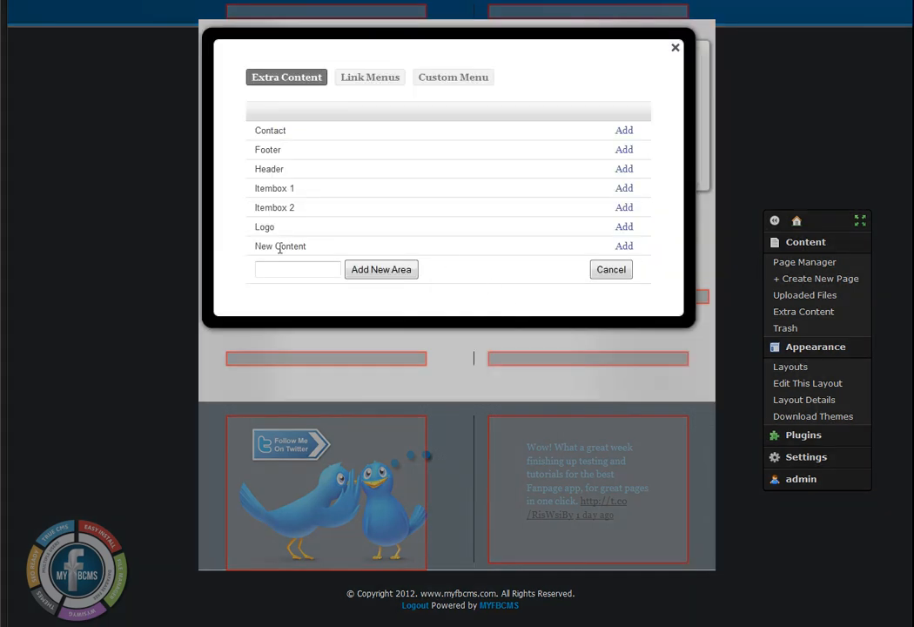
left_click(624, 246)
mouse_move(581, 322)
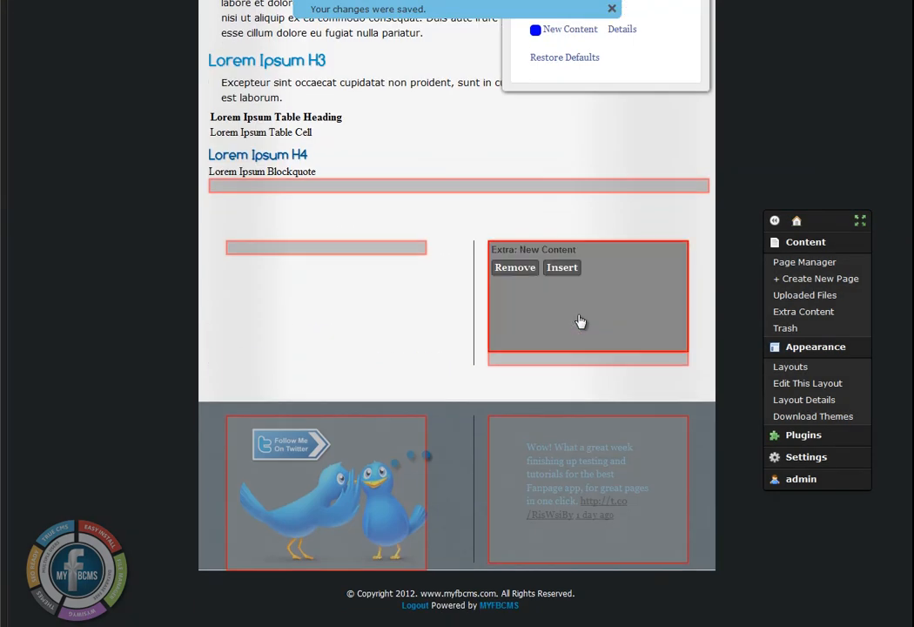
scroll(580, 322, "up", 5)
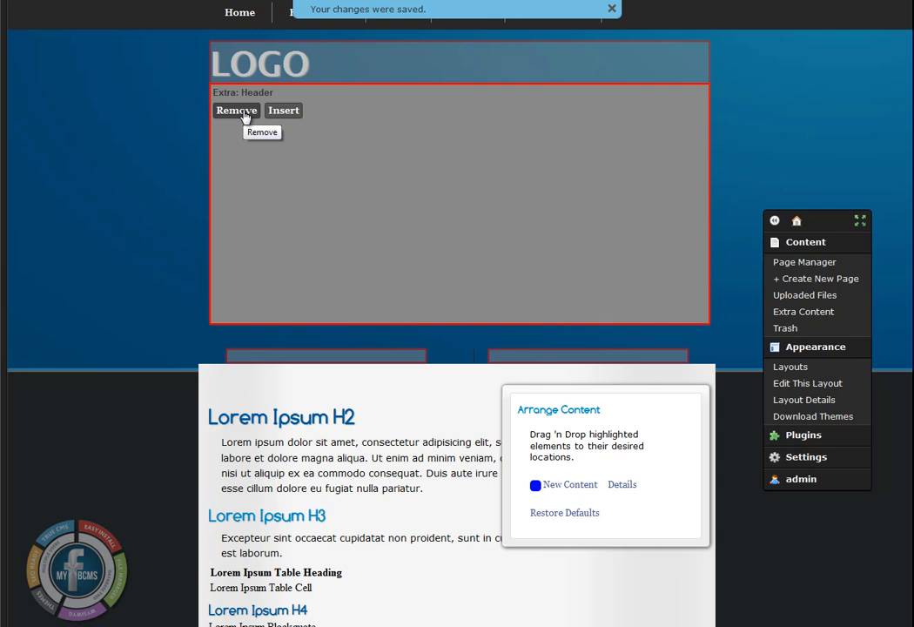
left_click(245, 117)
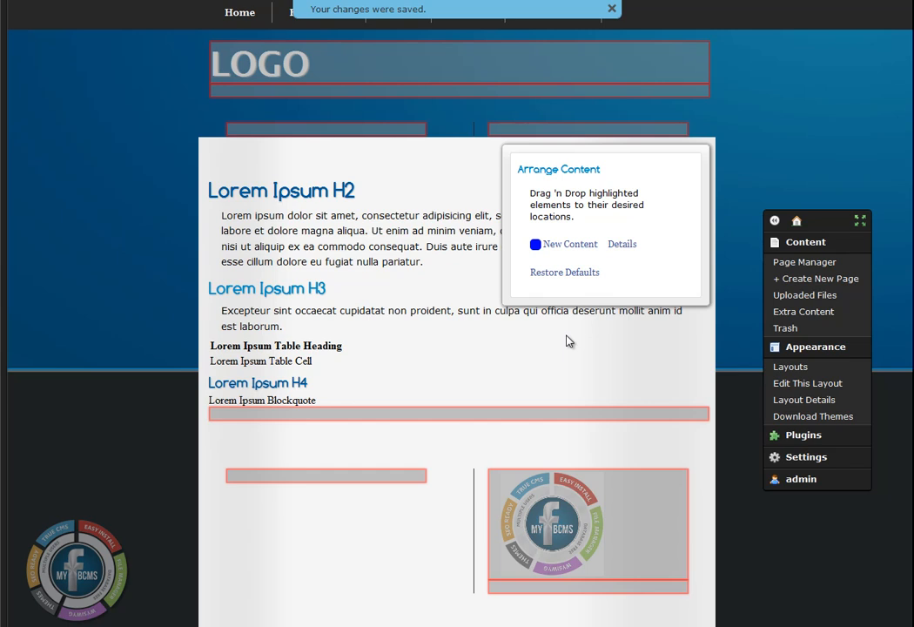
Assign the New Content layout to the About page in the main menu and dismiss the save notification
left_click(806, 272)
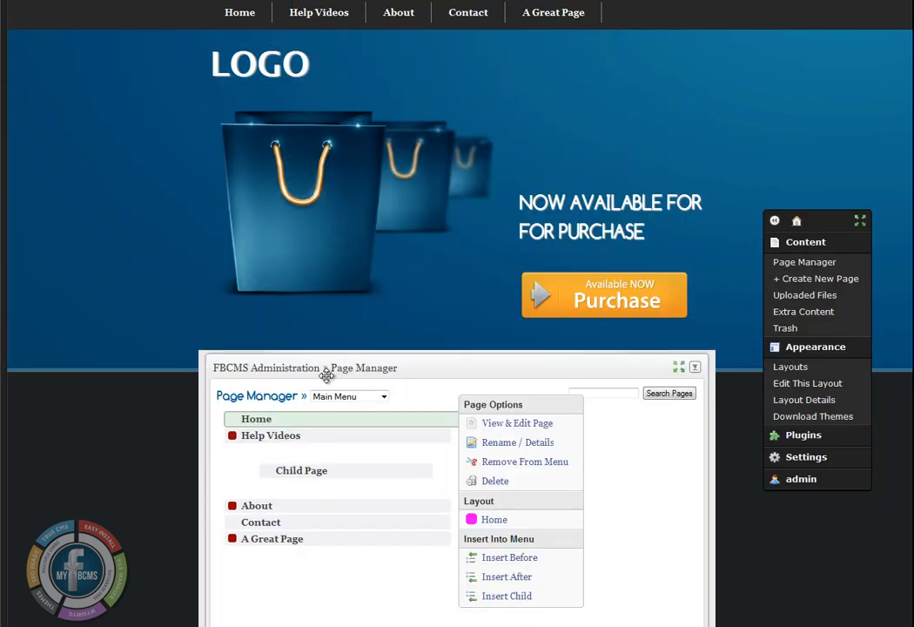
scroll(326, 375, "down", 3)
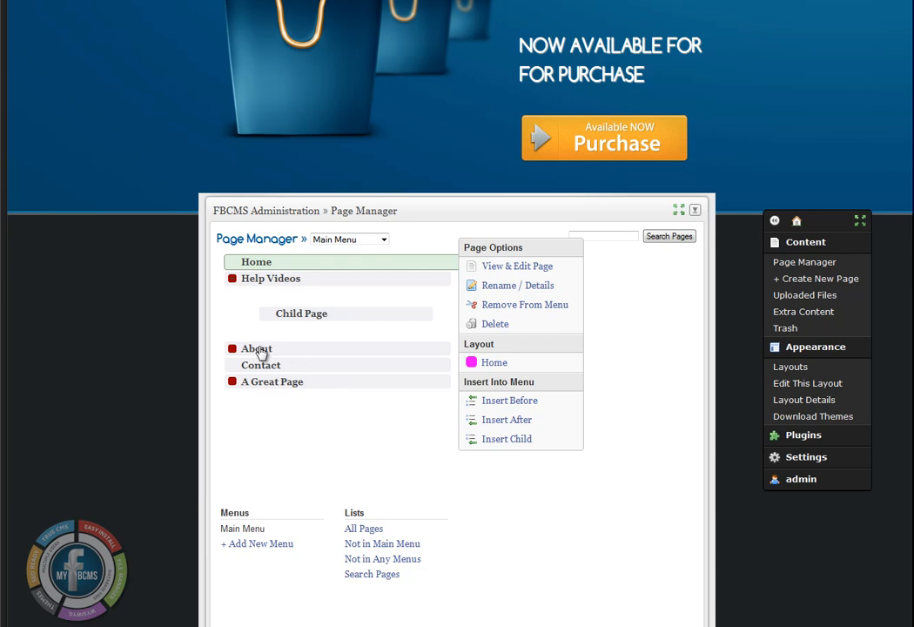
left_click(259, 352)
left_click(519, 369)
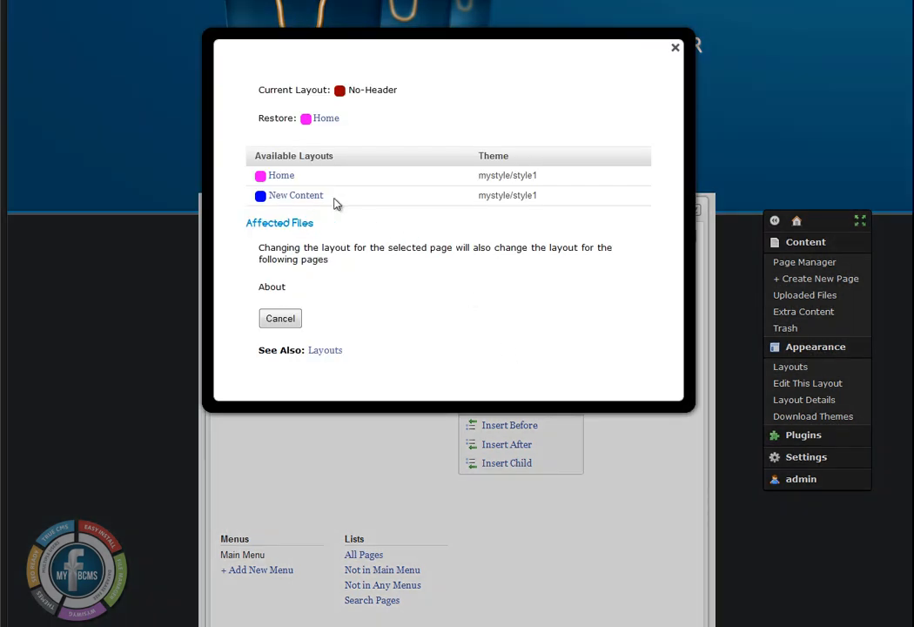
left_click(297, 197)
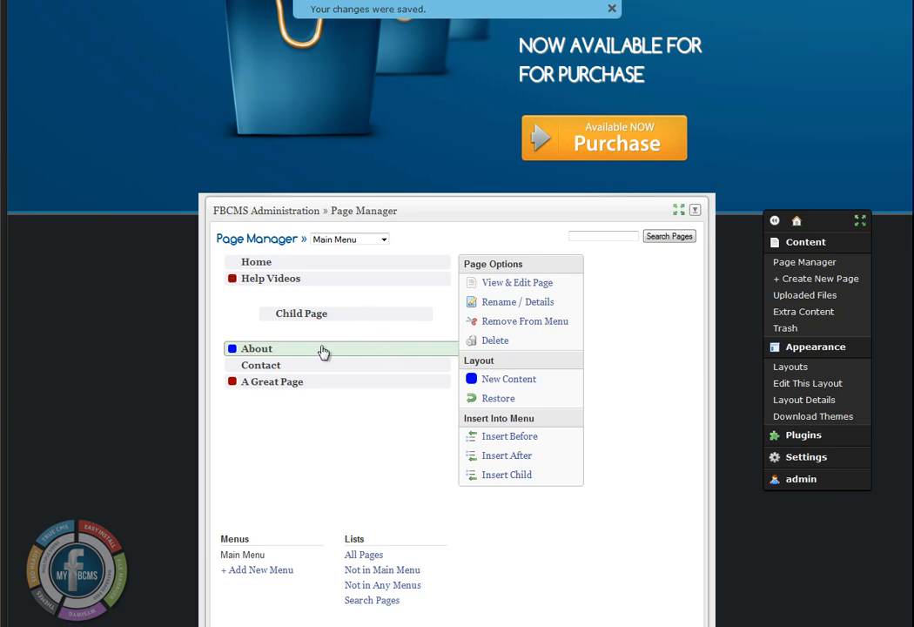
scroll(391, 358, "up", 2)
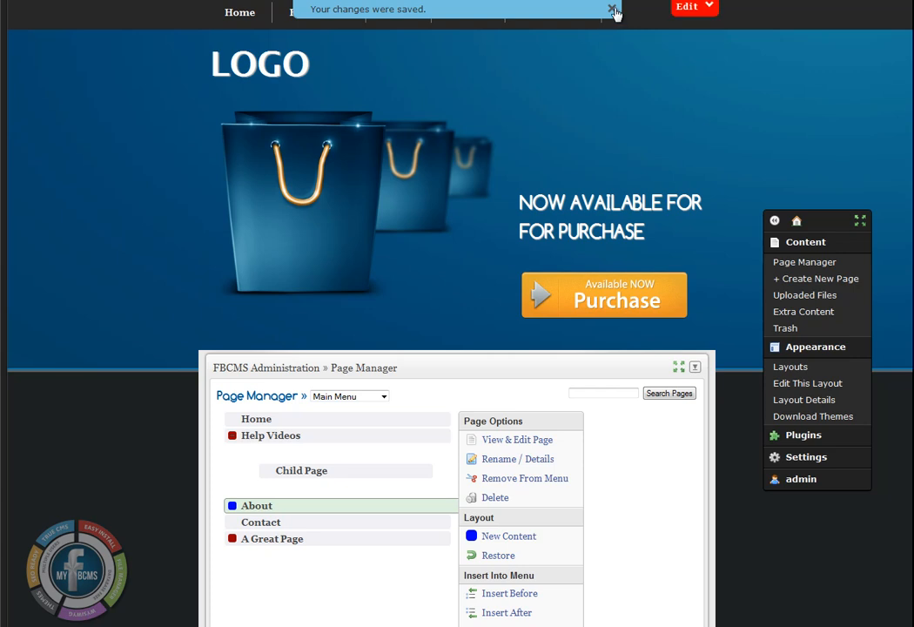
left_click(613, 11)
View the Home, Help Videos and About pages on the site to compare their headers and the content above the footer
left_click(245, 21)
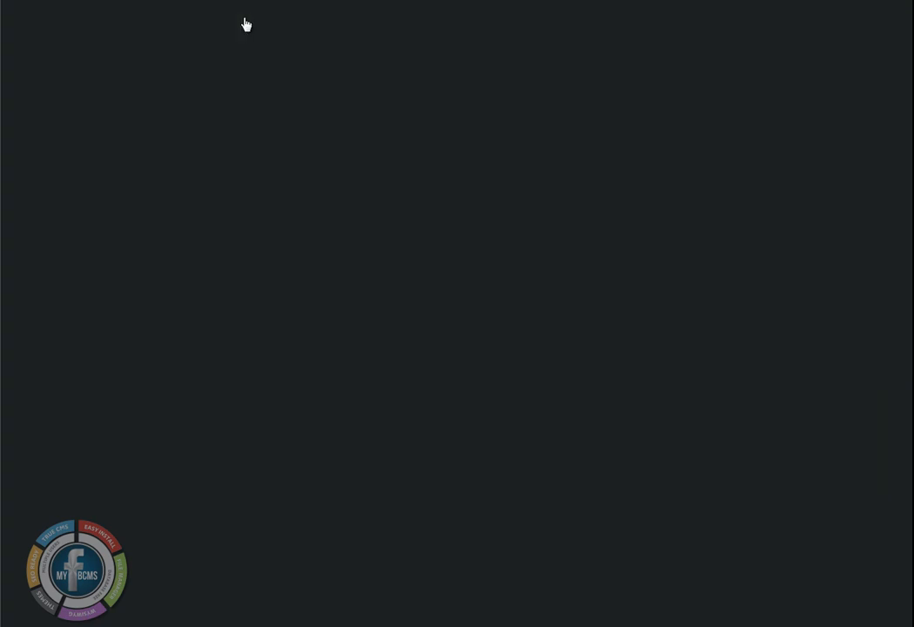
scroll(171, 205, "down", 3)
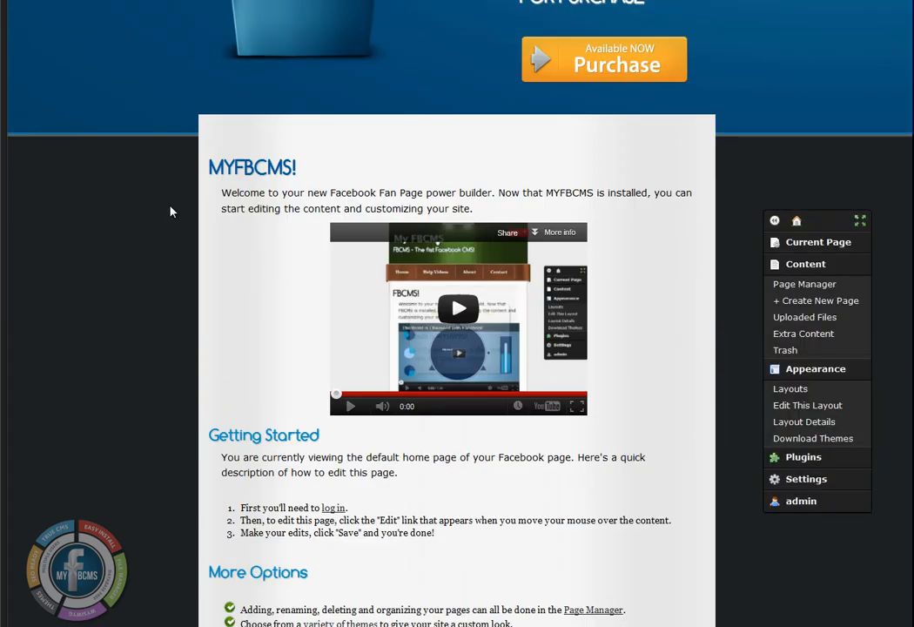
scroll(174, 213, "down", 5)
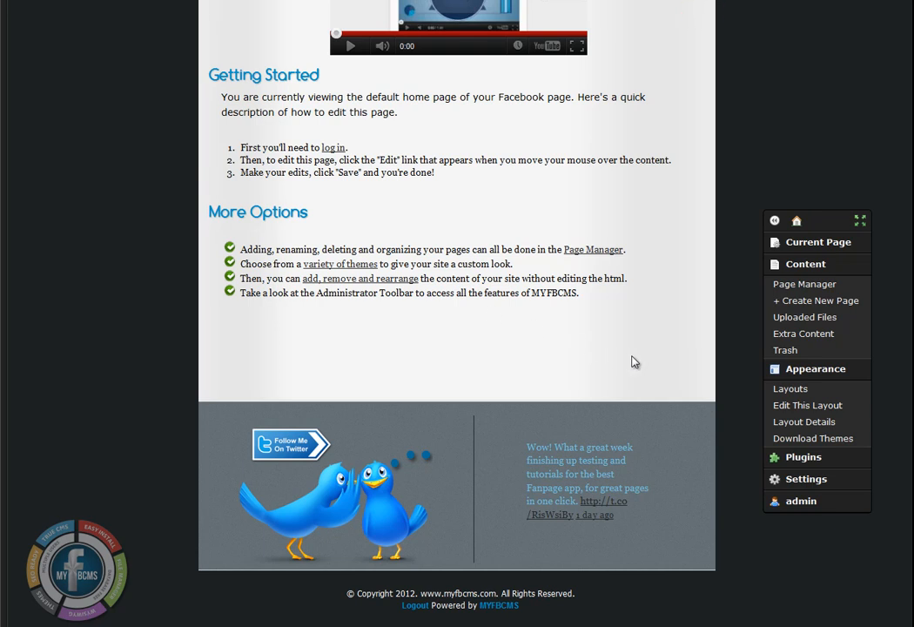
scroll(646, 373, "up", 10)
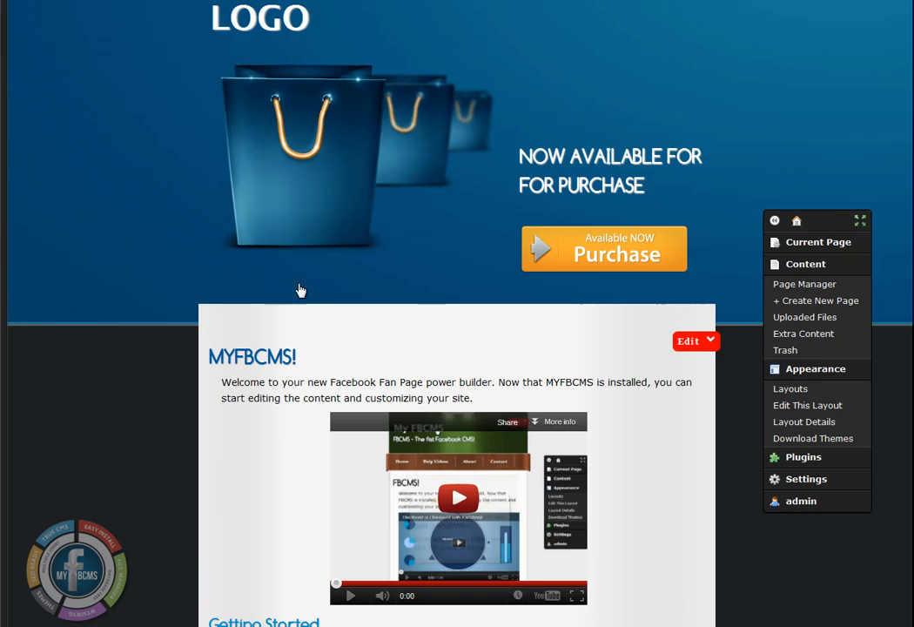
mouse_move(320, 20)
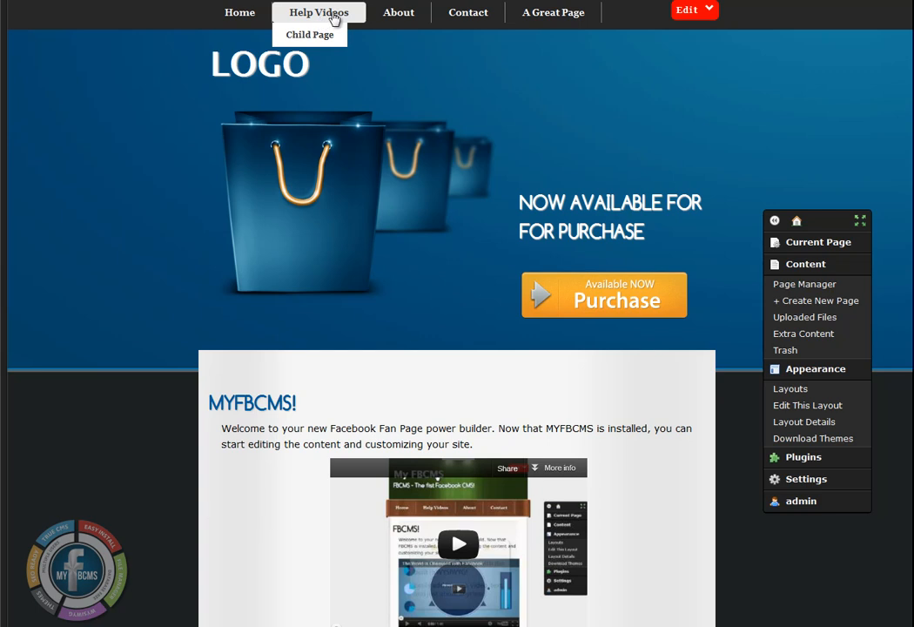
left_click(333, 17)
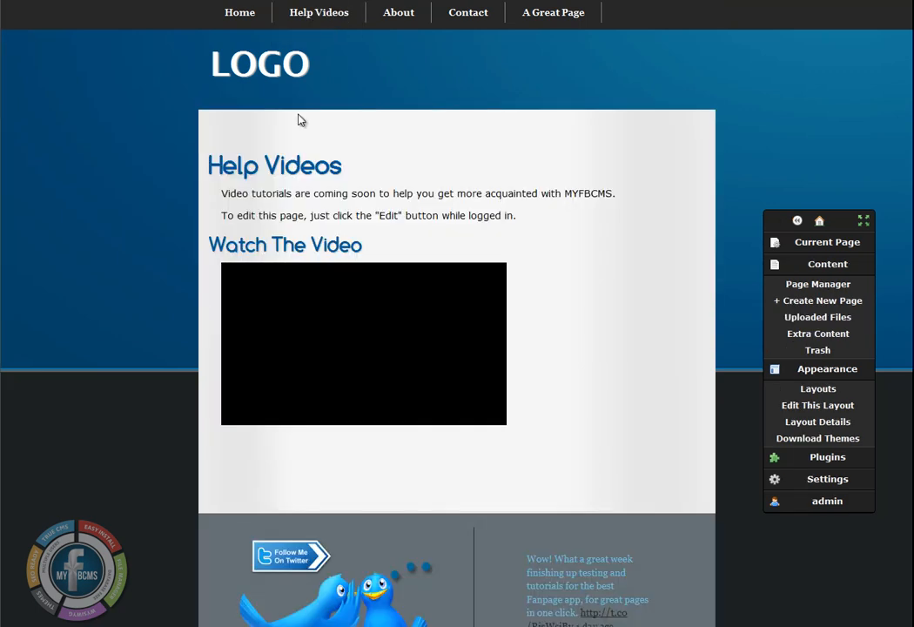
scroll(385, 316, "down", 3)
scroll(386, 315, "up", 3)
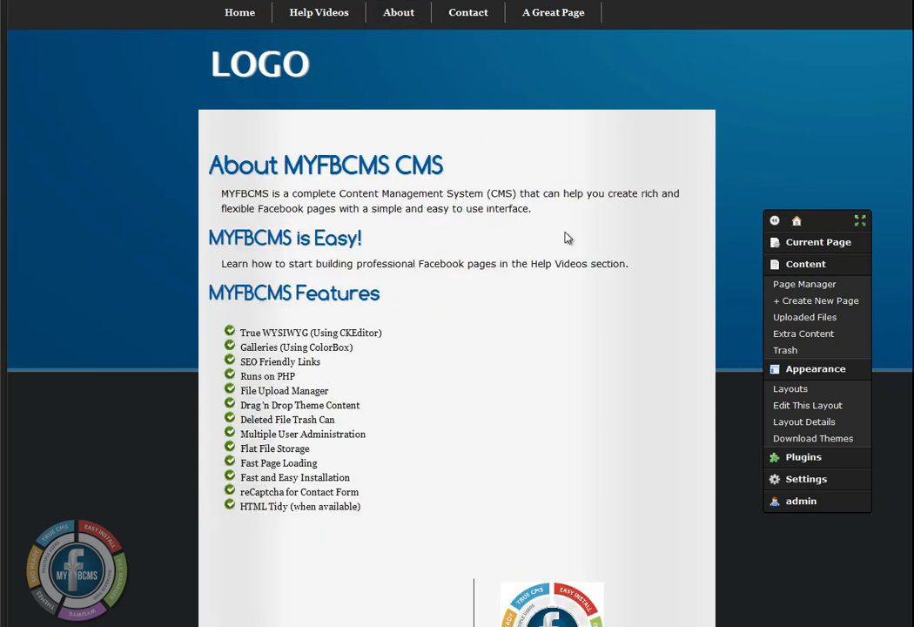
scroll(489, 249, "down", 3)
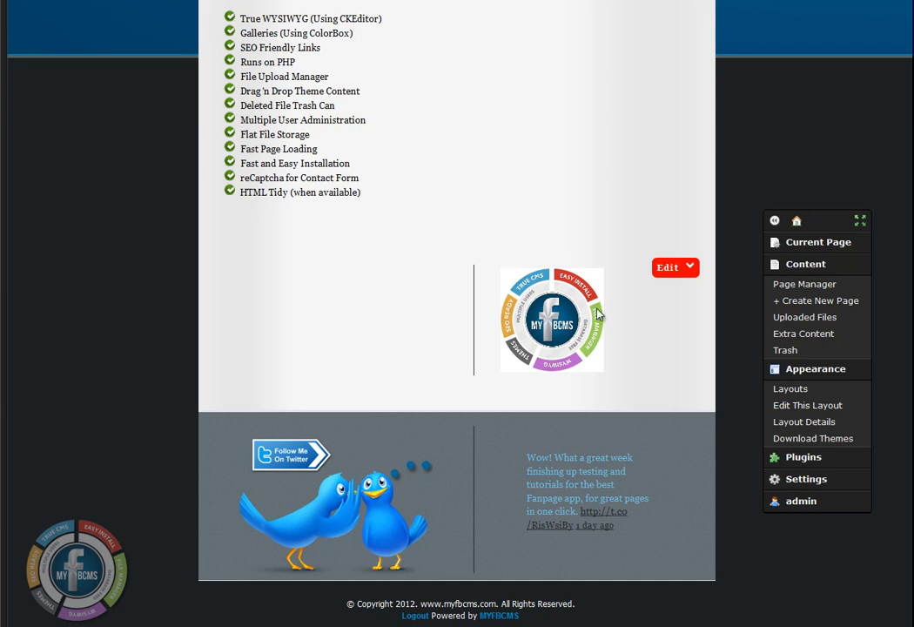
scroll(559, 313, "up", 3)
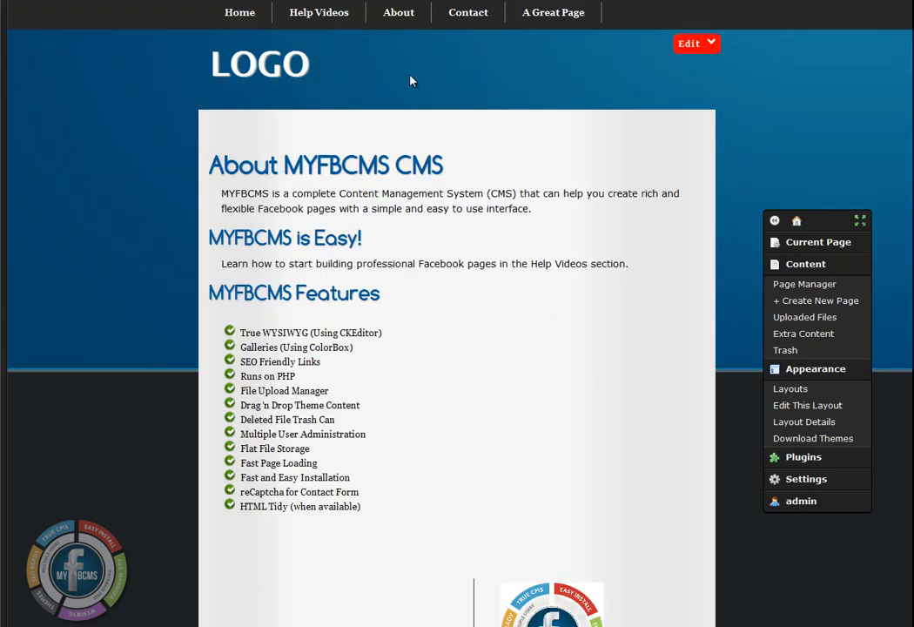